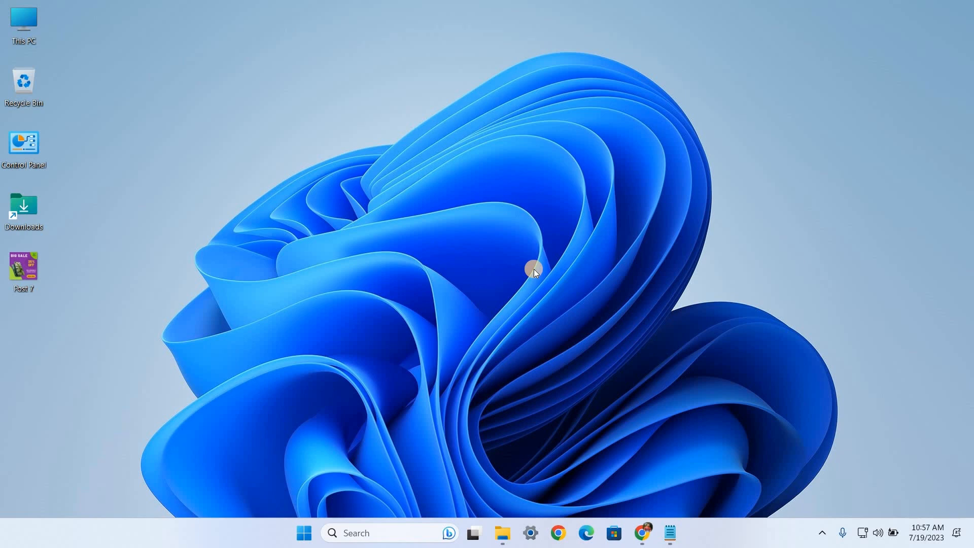
Step: Switch to Chrome, act as the Alovy Page on Facebook, and open its linked Instagram account settings
click(642, 532)
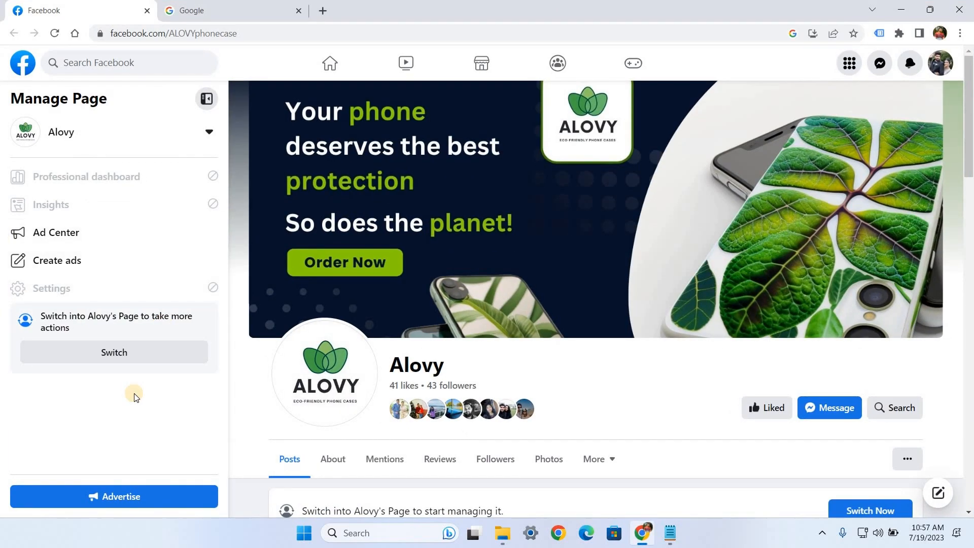
click(103, 350)
click(601, 338)
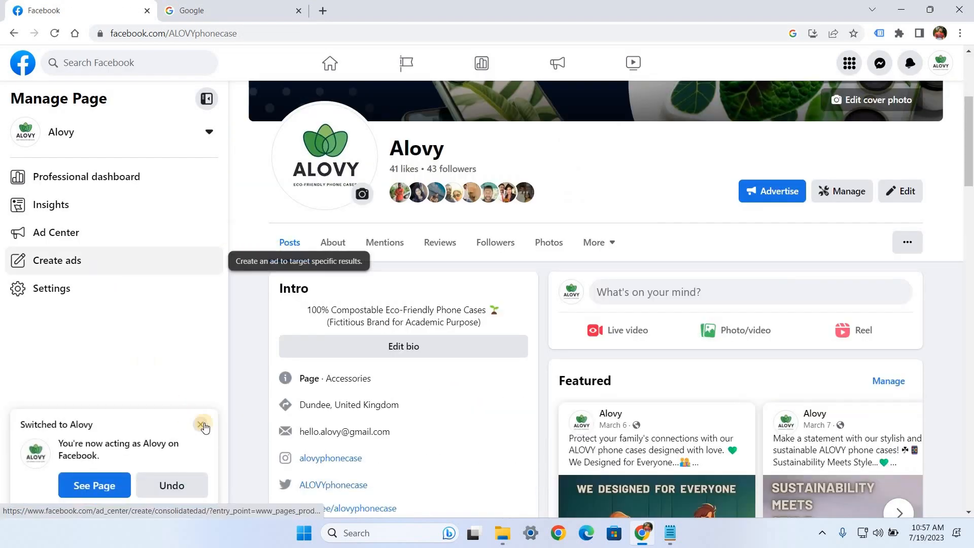
click(203, 425)
click(62, 294)
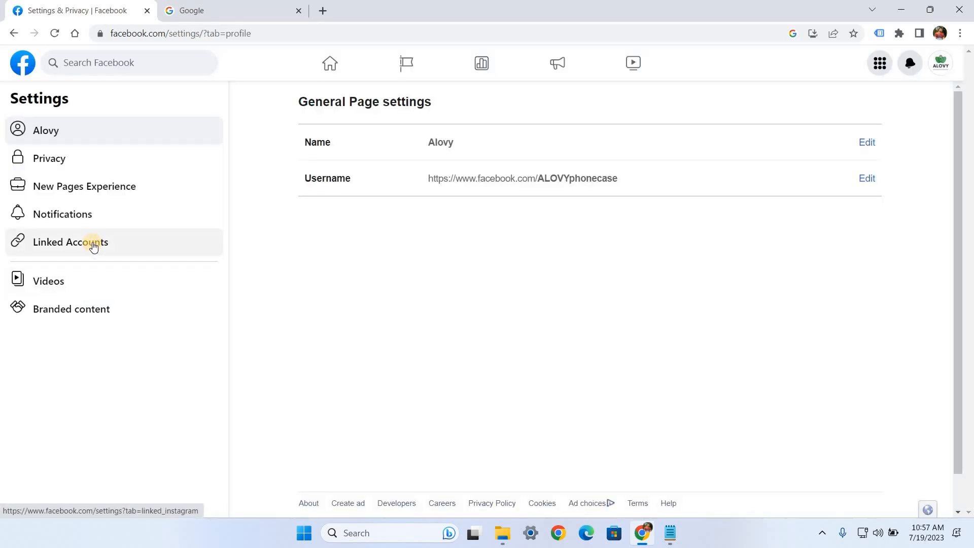
click(93, 244)
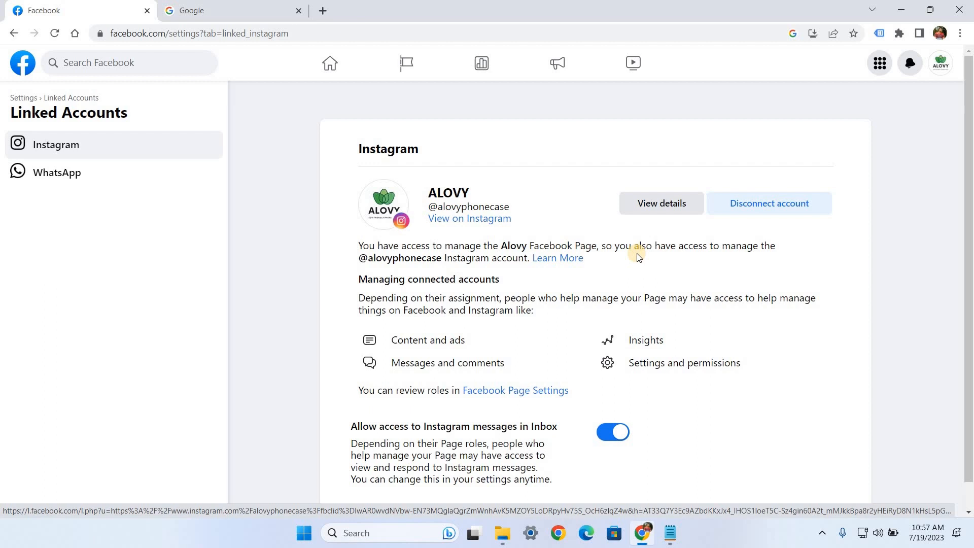
Step: Search Google for "meta business suite" in the other open browser tab
click(231, 11)
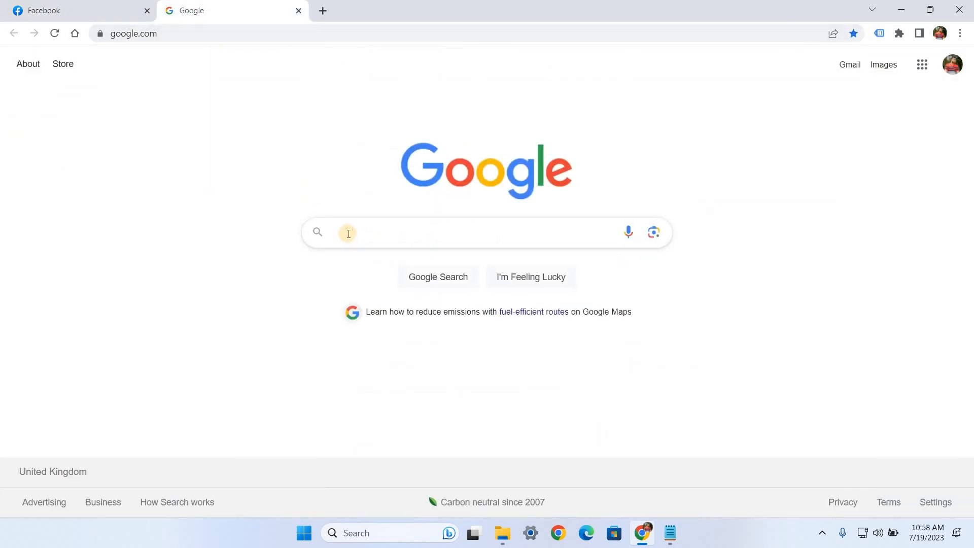
click(348, 233)
text(meta b)
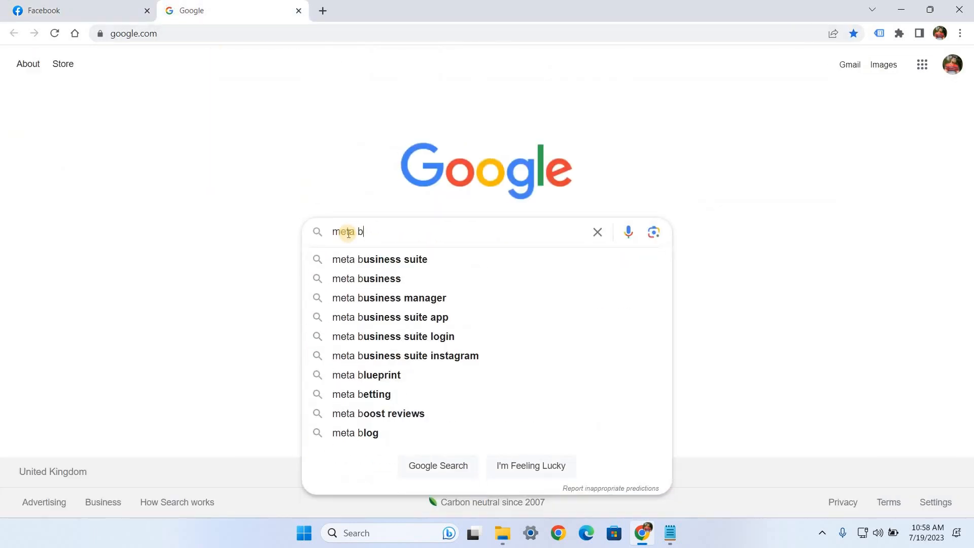
text(usiness)
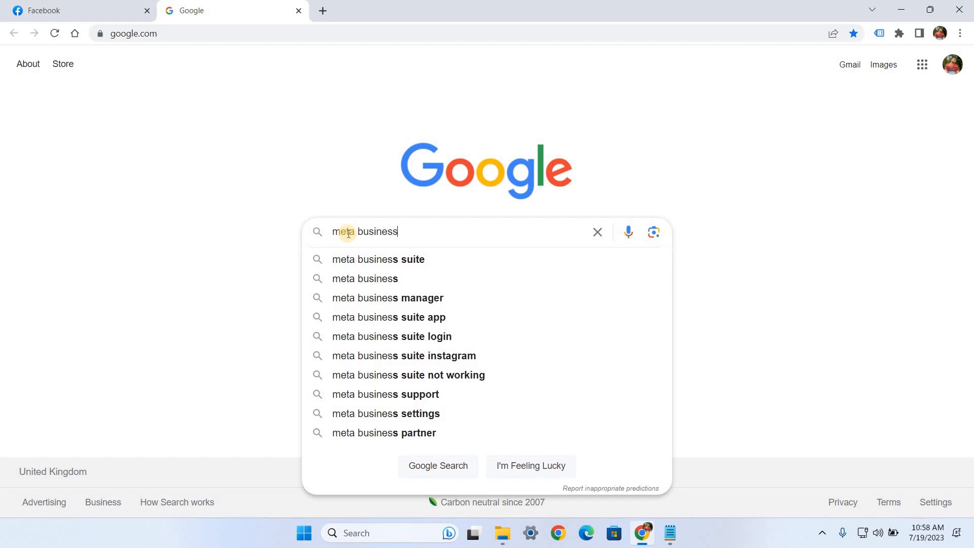
click(370, 266)
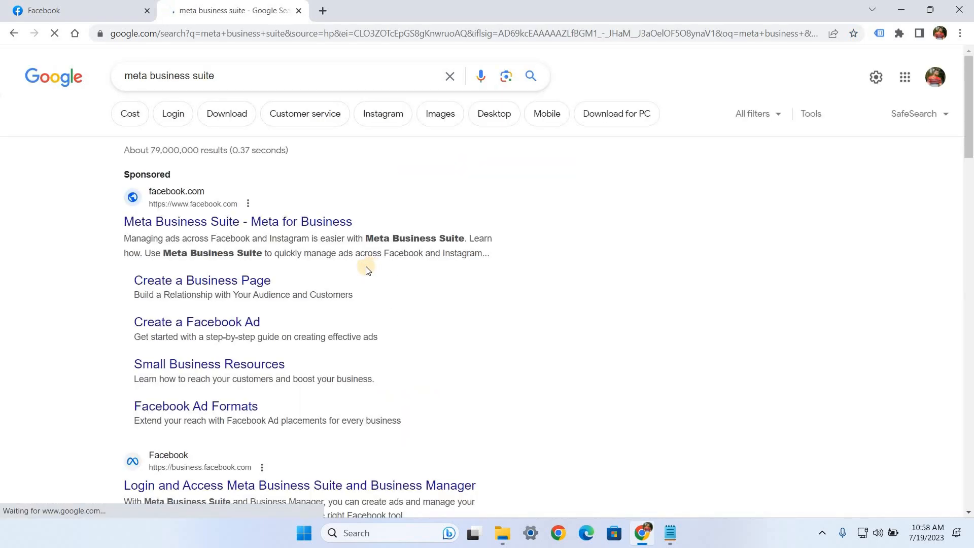
Step: Open the Meta for Creators result about Meta Business Suite and launch the tool from that page
scroll(365, 268, down, 7)
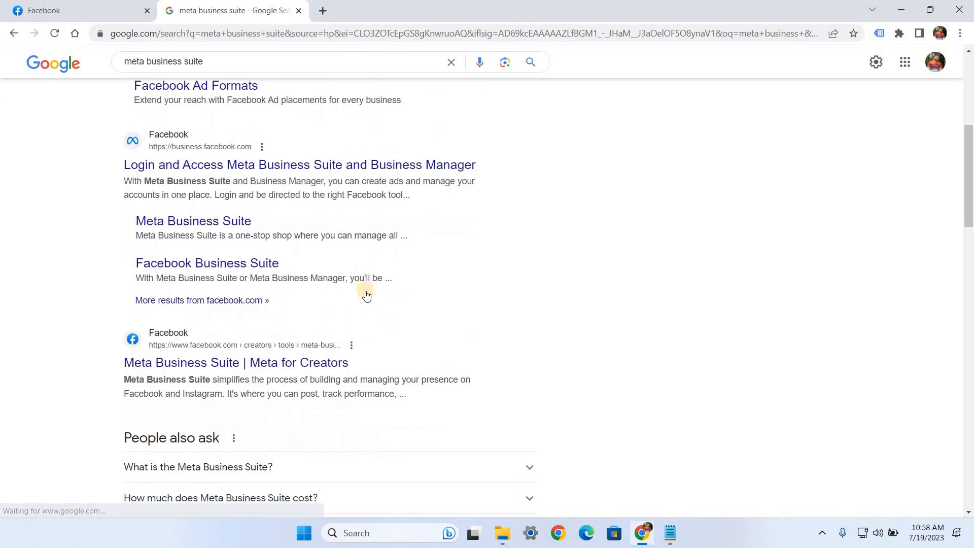
drag(352, 306, 250, 303)
click(306, 304)
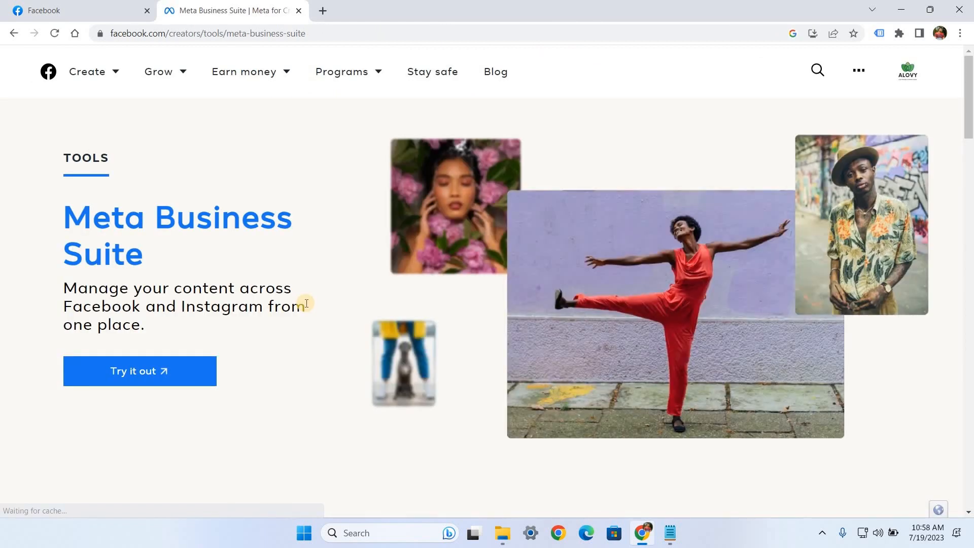
click(133, 374)
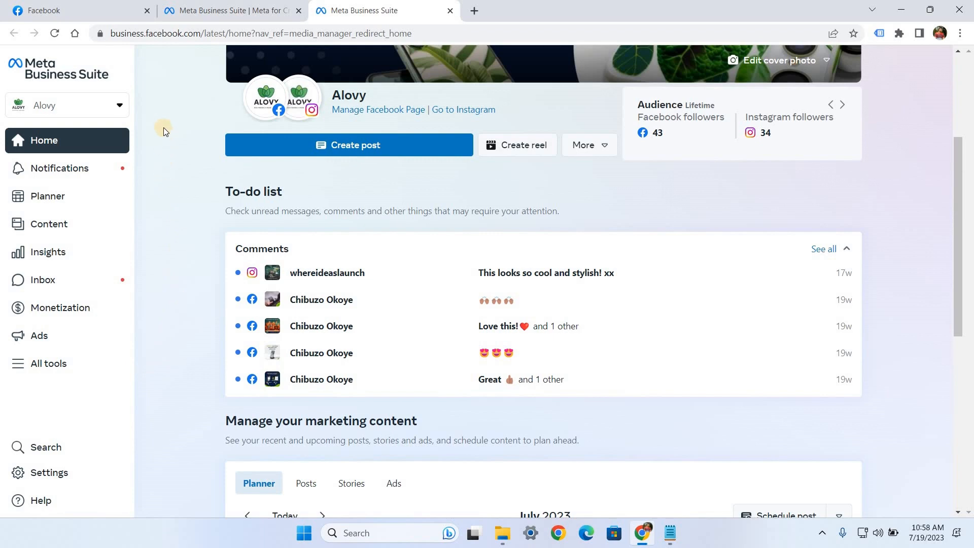
Step: Examine the list of business accounts and check which page is selected on the Meta Business Suite home page
click(96, 110)
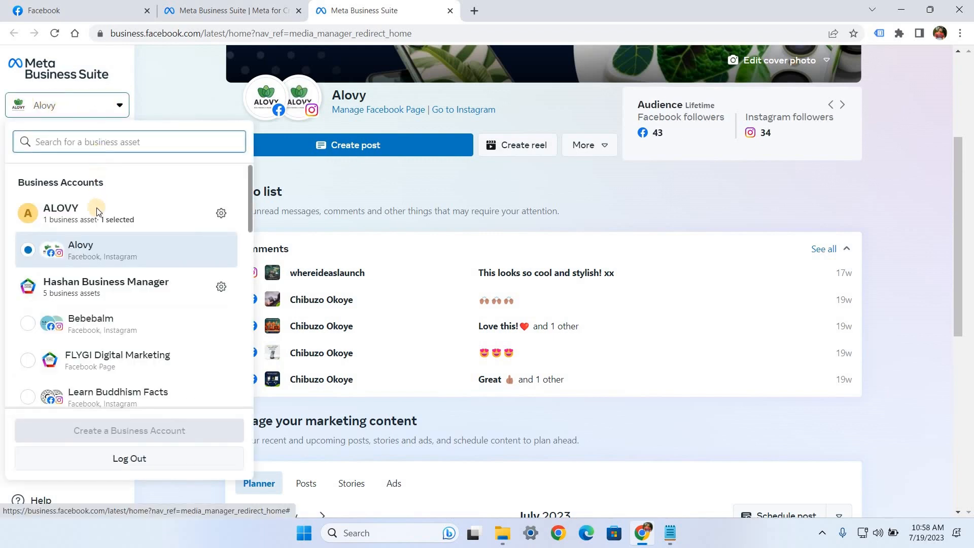
scroll(91, 294, down, 4)
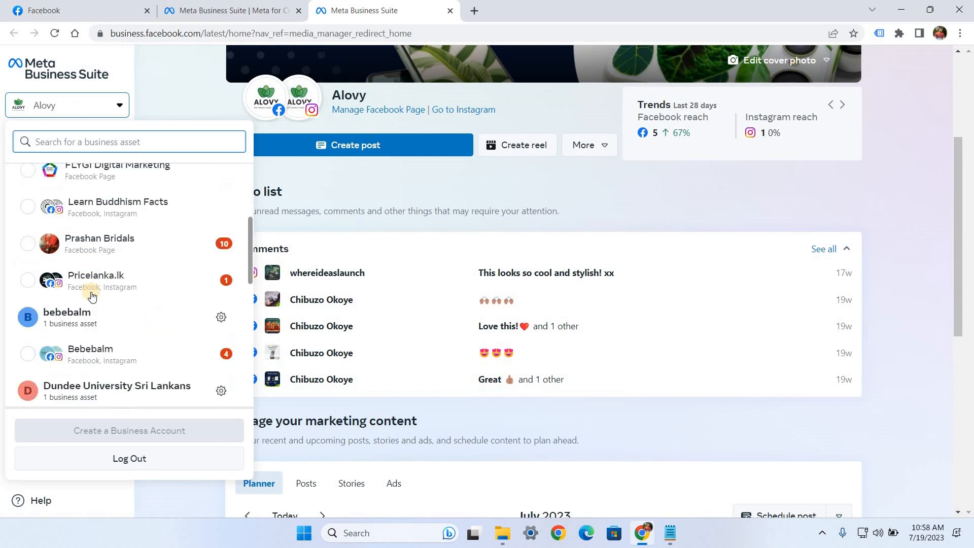
scroll(90, 293, down, 2)
scroll(91, 291, up, 6)
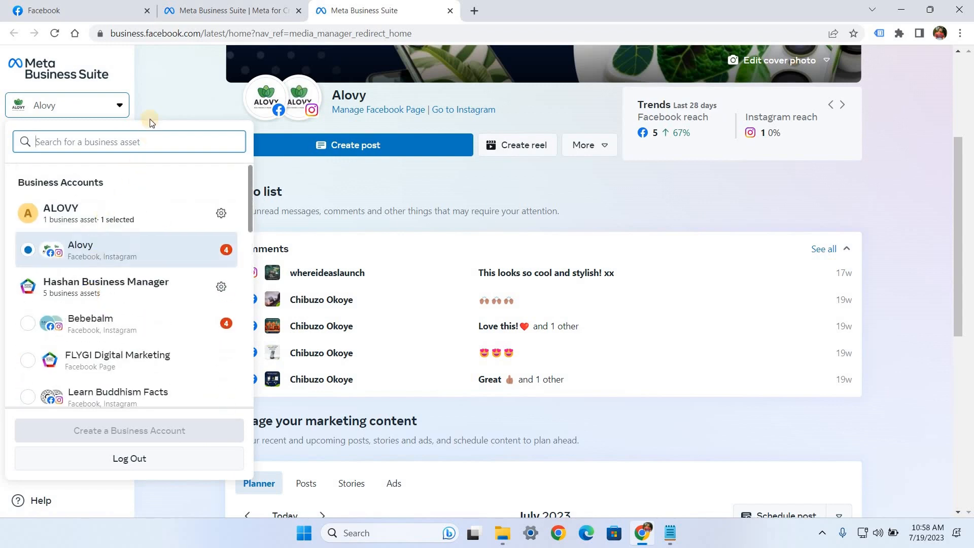
click(151, 103)
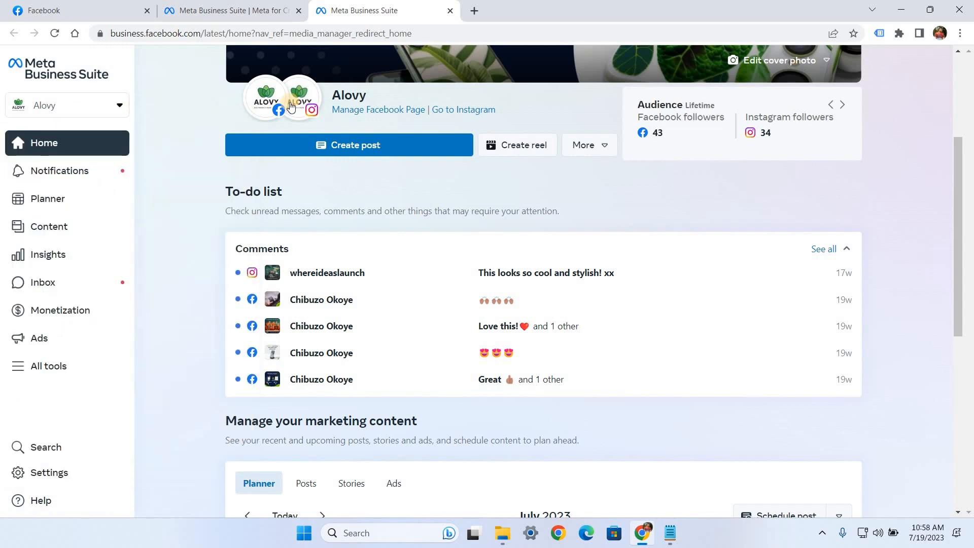
double_click(337, 95)
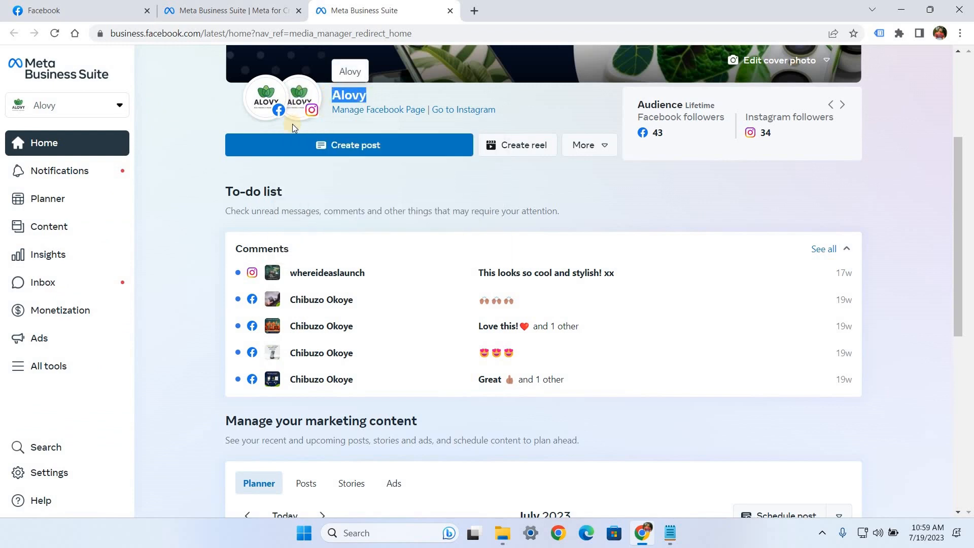
click(195, 111)
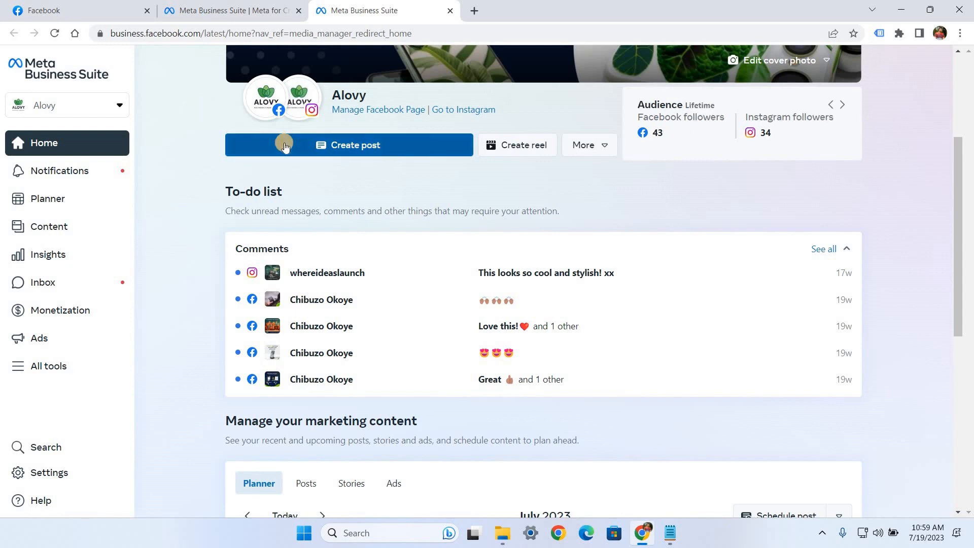
Step: View the additional content creation options offered for the Alovy page
click(595, 152)
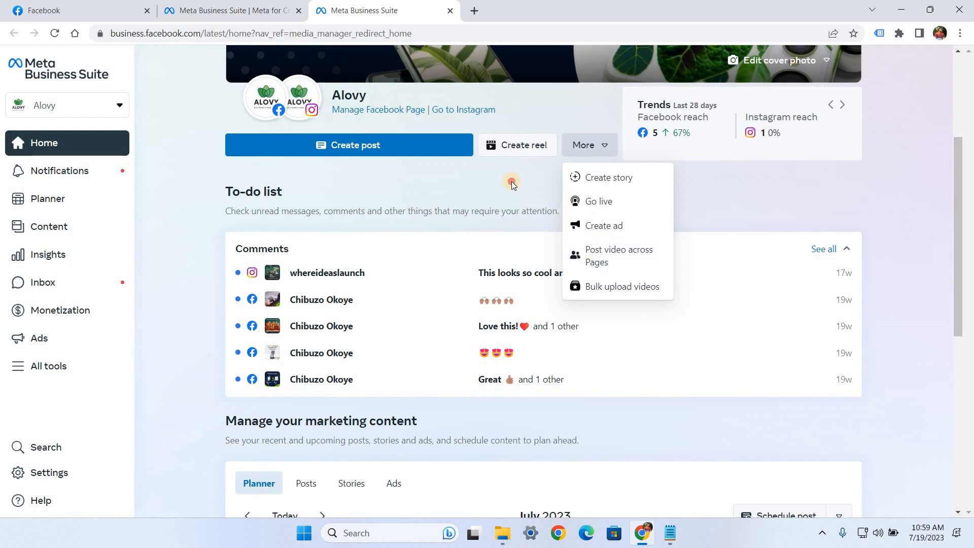
click(488, 178)
Step: Start a new post and set it to publish to both the Alovy Facebook Page and the alovyphonecase Instagram account
click(351, 148)
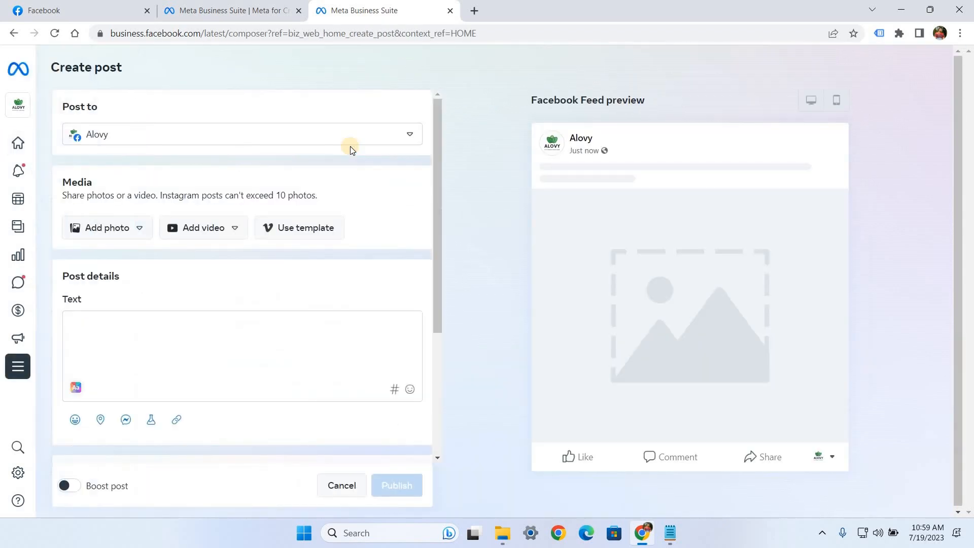
click(152, 135)
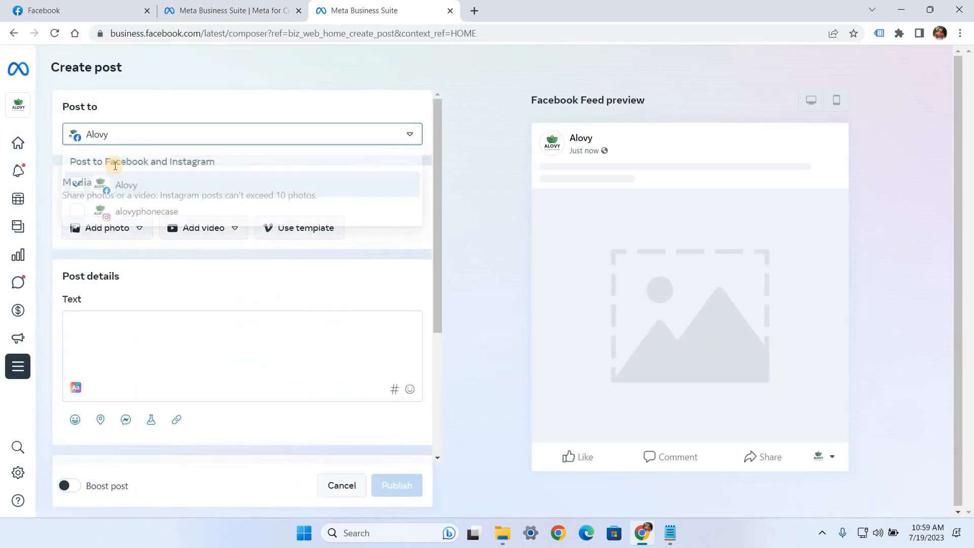
click(79, 214)
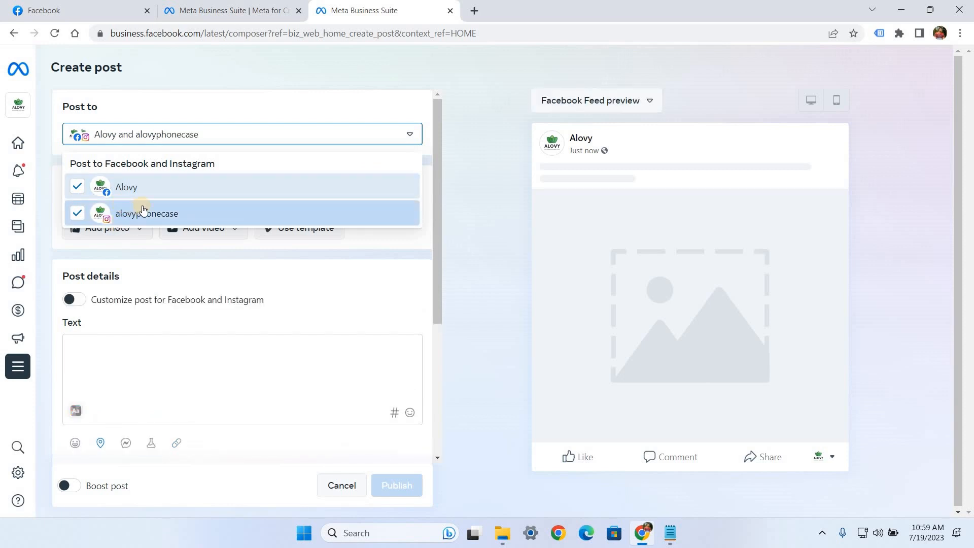
click(352, 139)
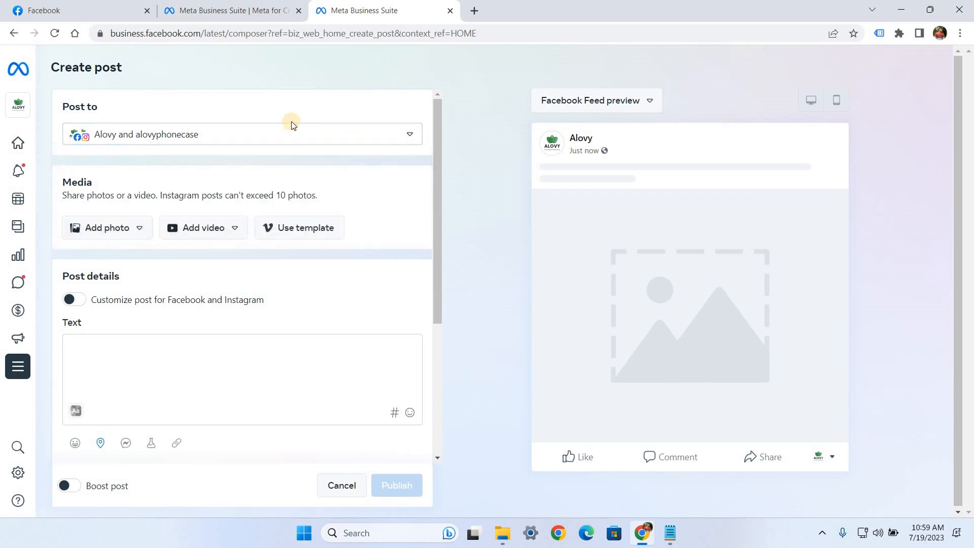
Step: Upload the image "Post 7" from the computer's Desktop folder as the post's photo
click(114, 236)
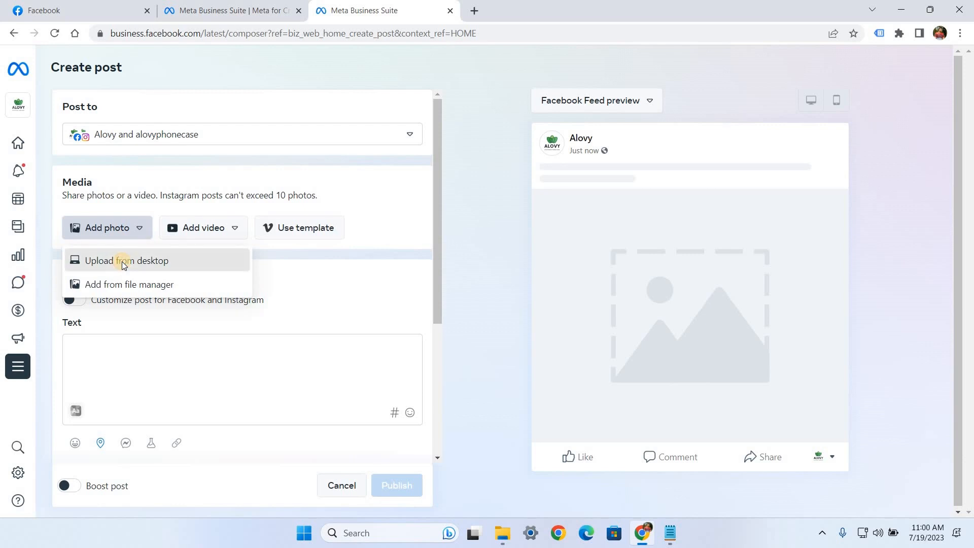
click(122, 262)
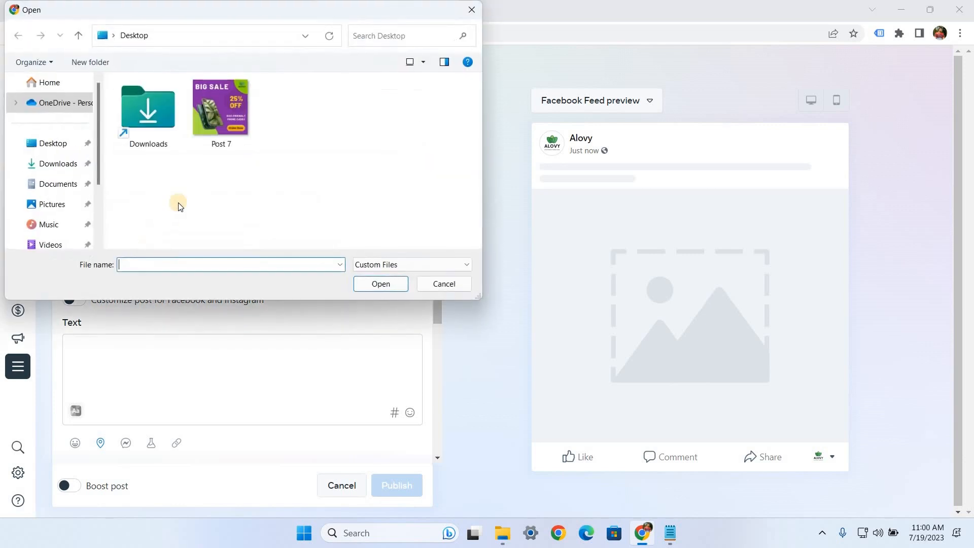
click(223, 127)
click(373, 286)
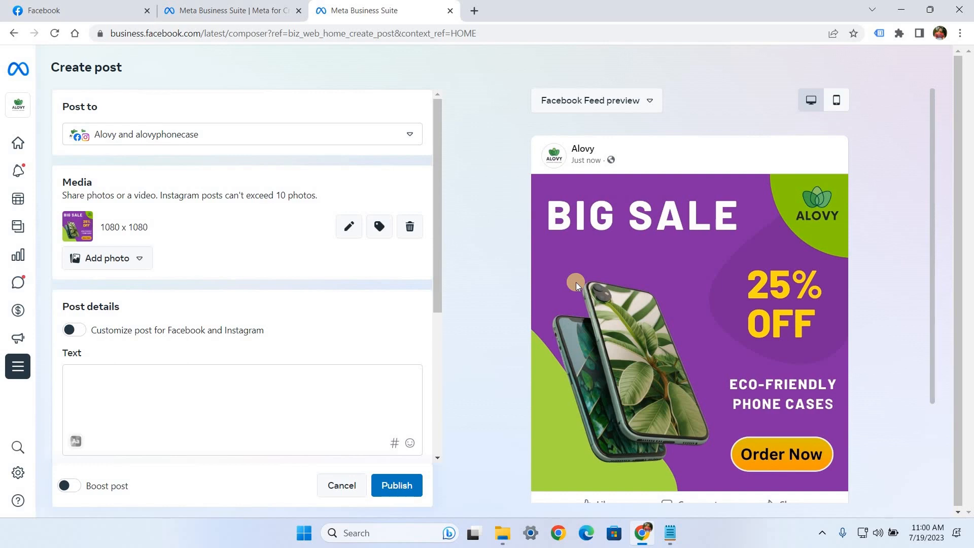
Step: Compare the post's Instagram feed preview with its Facebook Feed preview, including the desktop and mobile layouts
click(592, 100)
click(582, 161)
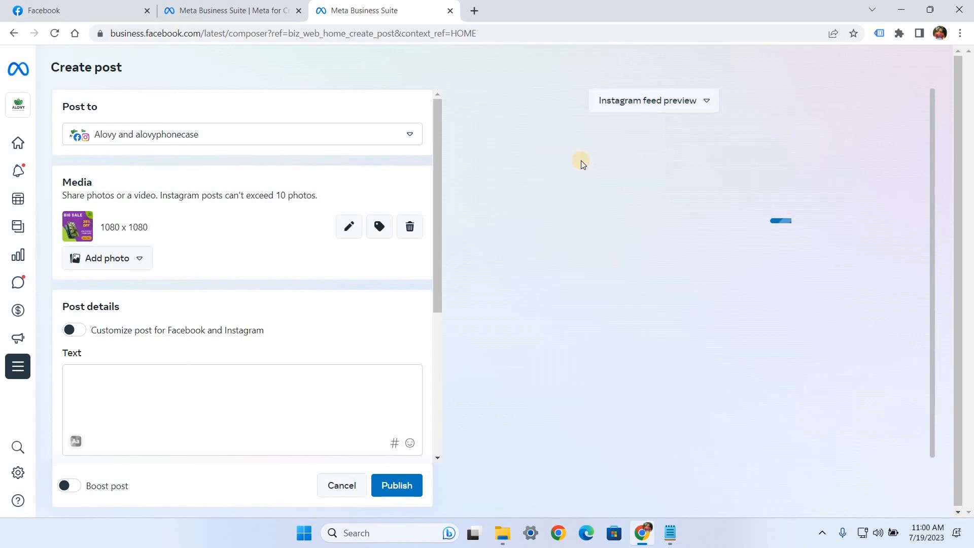
click(618, 103)
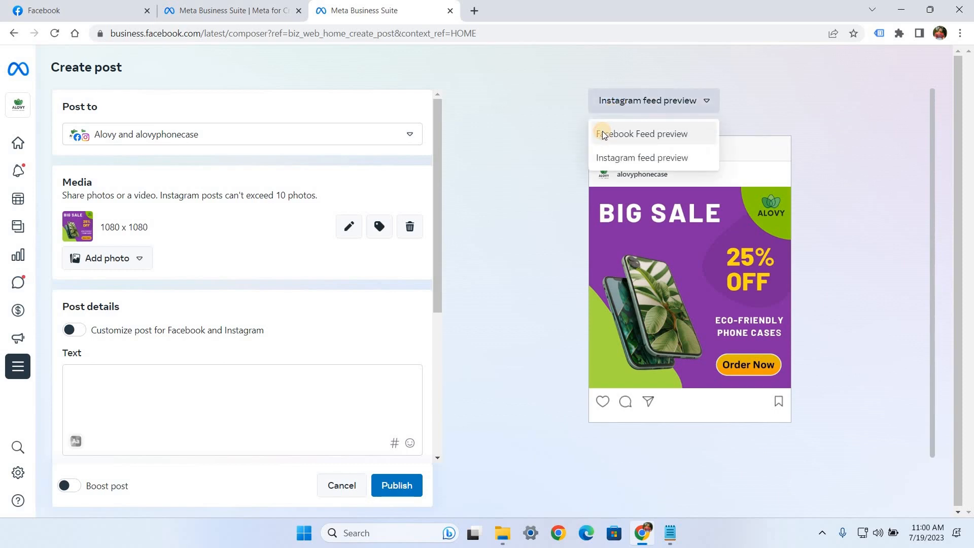
click(602, 131)
click(814, 102)
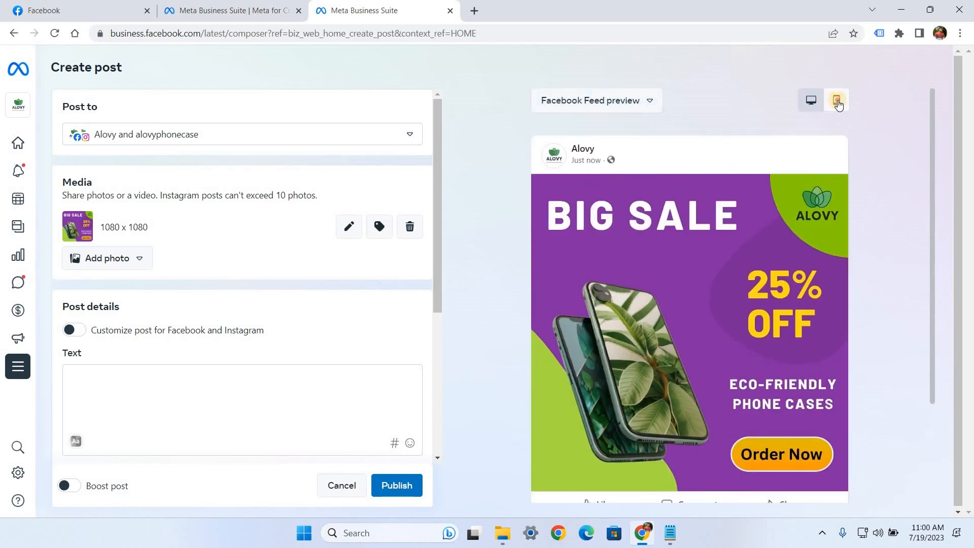
click(837, 99)
click(760, 102)
scroll(559, 188, down, 2)
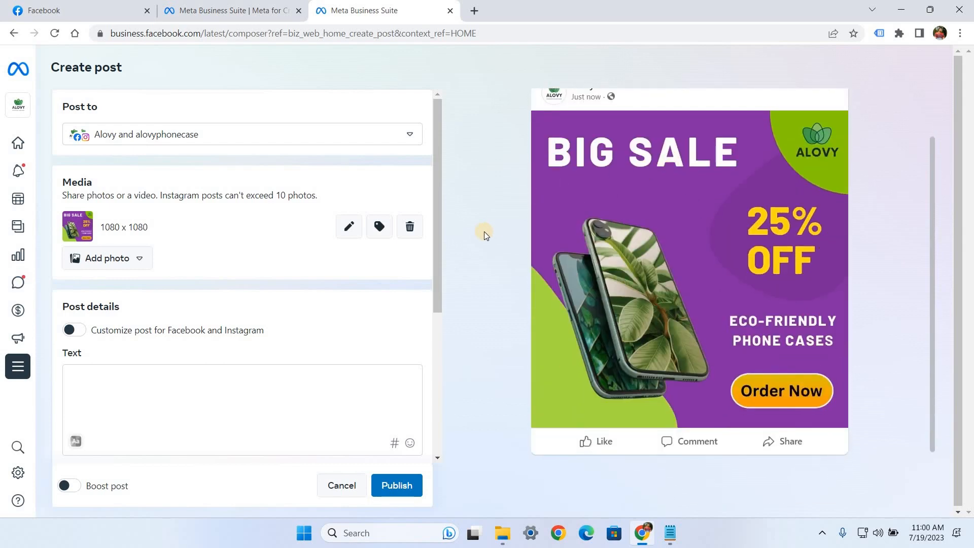
scroll(255, 281, down, 1)
double_click(71, 288)
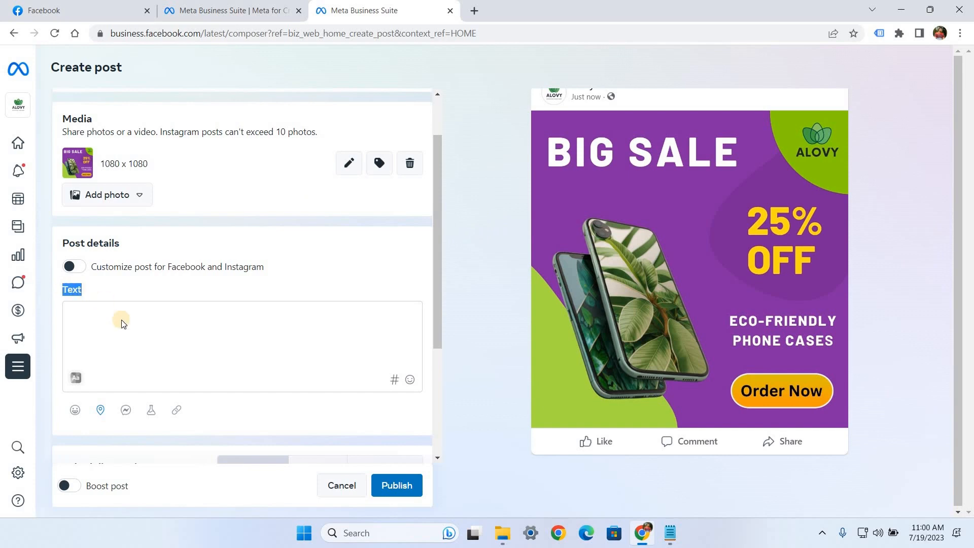
click(117, 322)
text(Looking for a phone case that's stylish💄, durable🛡, and good for the planet🌏? ALOVY Eco-friendly phone cases are made from sustainable materials and are now 25% OFF on all cases for a limited time! ⏳ Don't miss out!💚  🔴 Shop Now: https://alovyphonecase.wordpress.com/  Make a statement with our stylish and sustainable ALOVY phone cases! ☘📱  #alovy #alovyphonecase #ecophonecase #sustainability #phonecover #discount #sale #greenliving #compostable #ecofriendlyproducts)
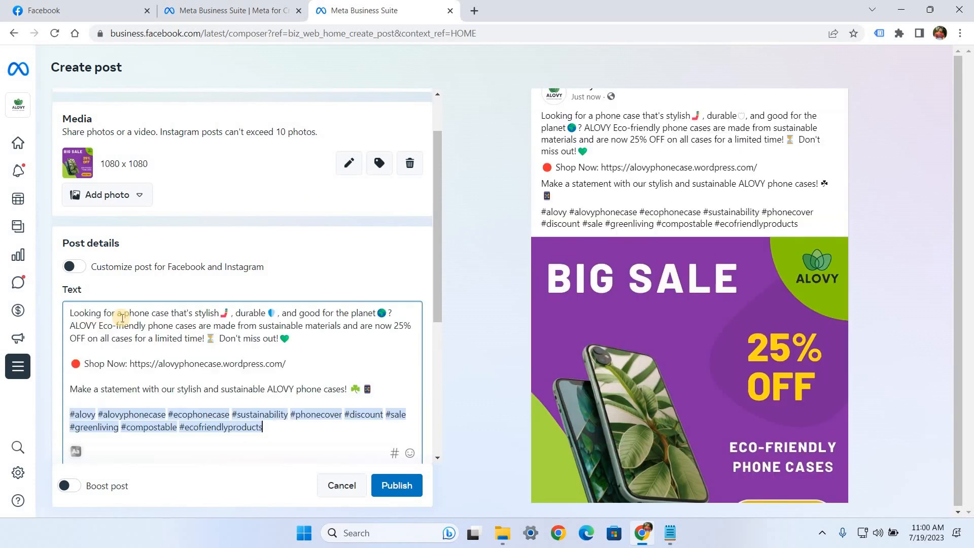
Step: Review the caption's emojis, website link and hashtags in the post text
click(157, 440)
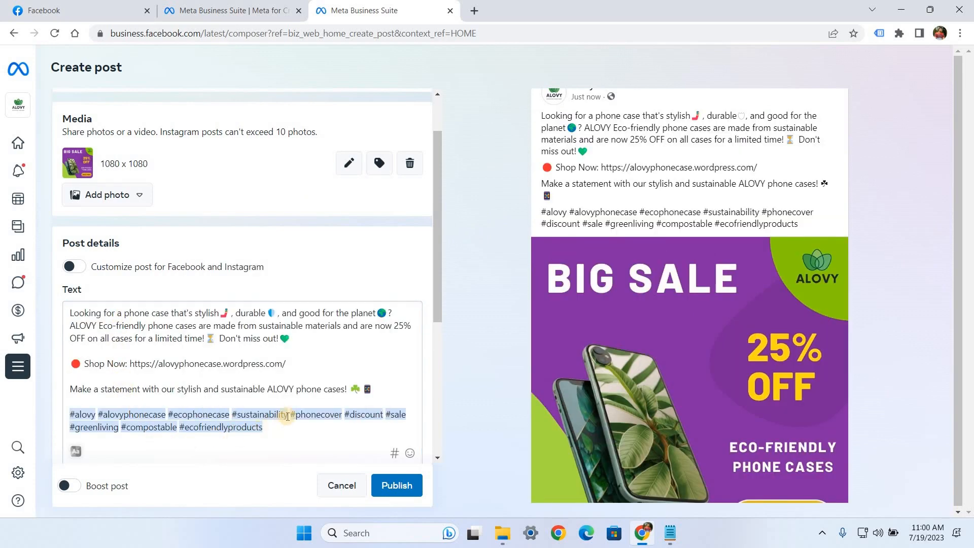
click(226, 318)
click(290, 343)
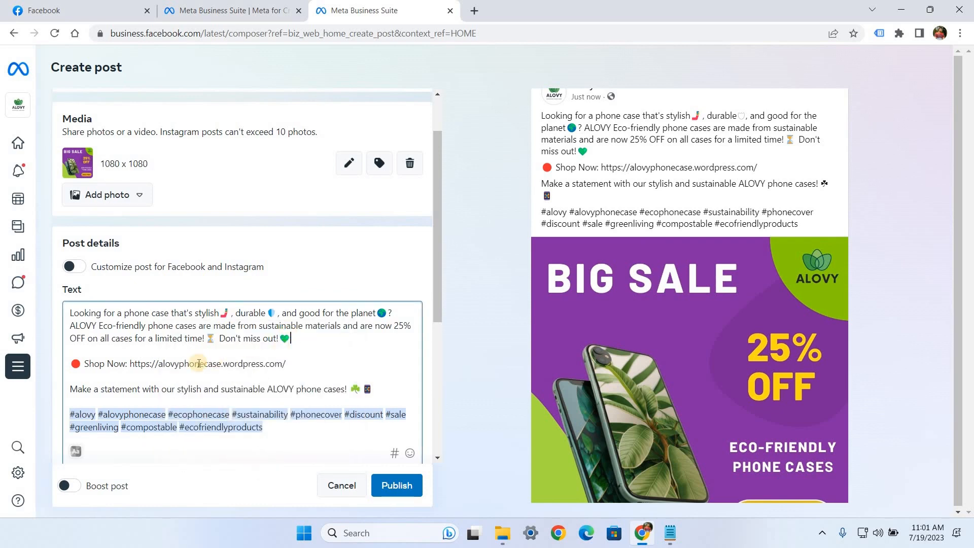
drag(287, 364, 130, 365)
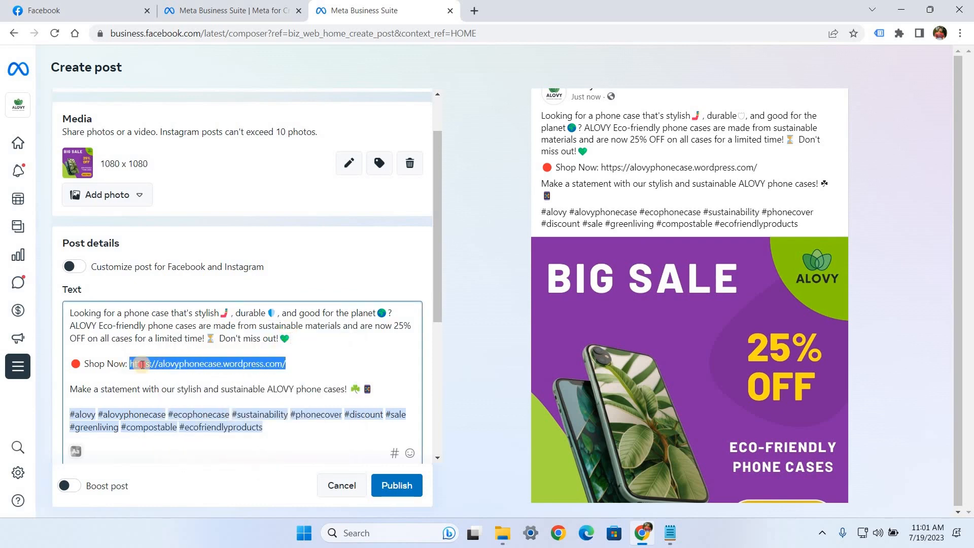
click(270, 434)
drag(107, 420, 74, 415)
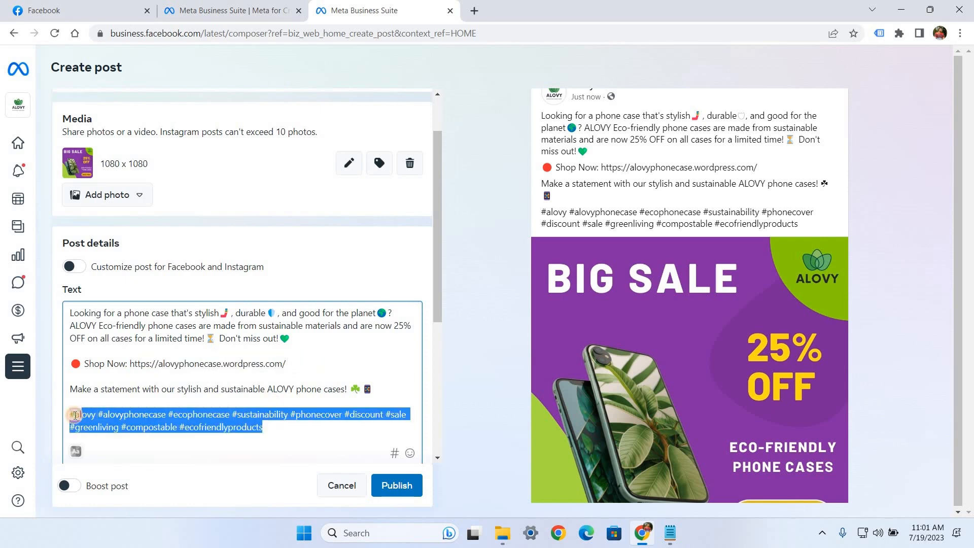
Step: Review the full caption, especially the shop link, in the post's Instagram feed preview
click(321, 374)
scroll(644, 273, up, 2)
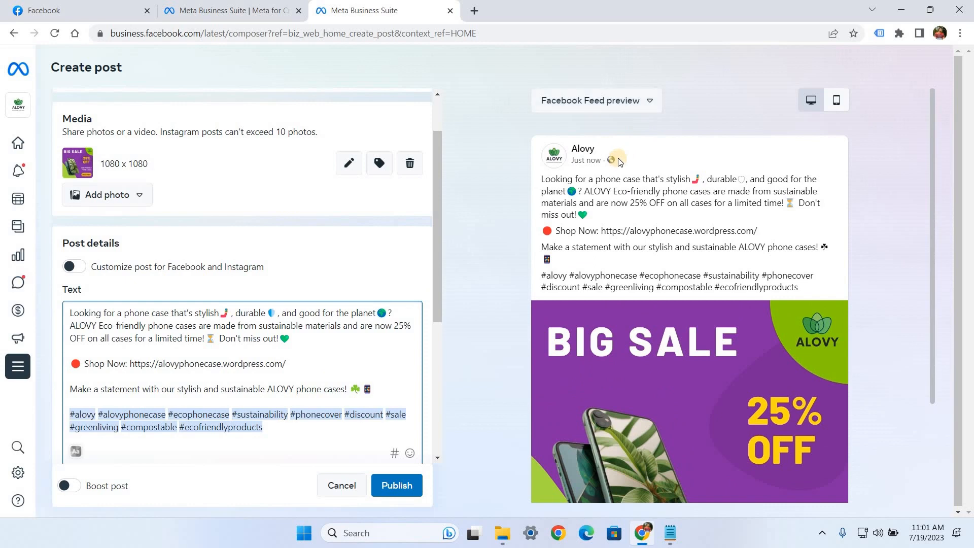
click(622, 108)
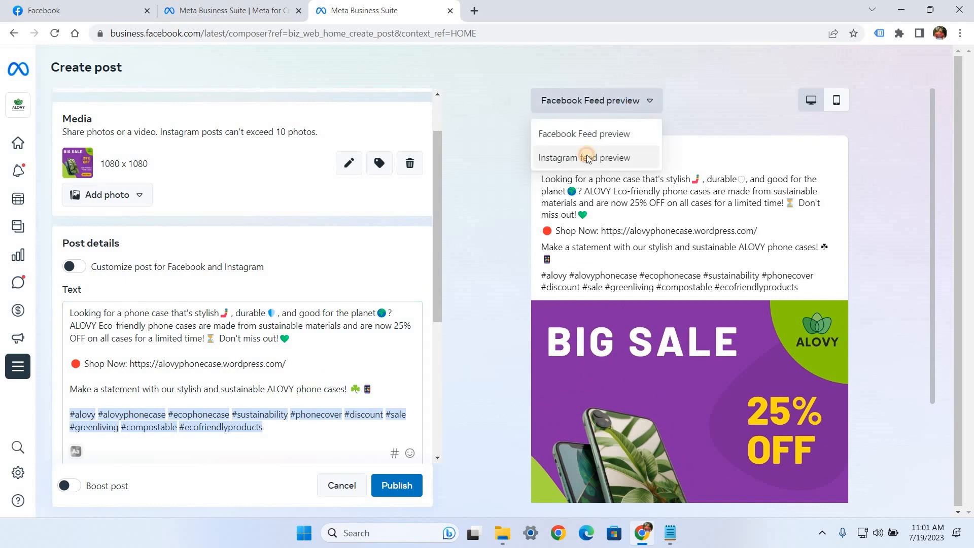
click(587, 157)
scroll(725, 304, down, 1)
click(767, 377)
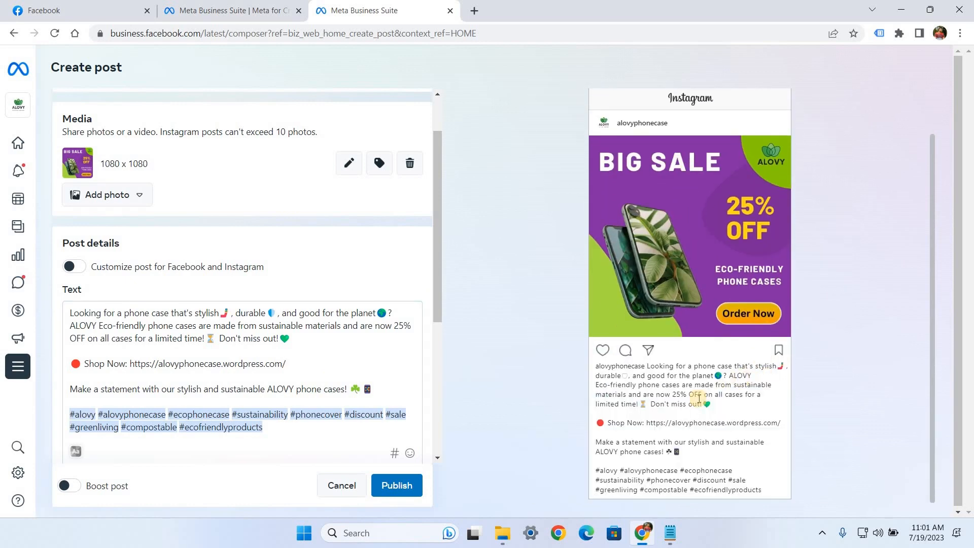
drag(652, 424, 784, 430)
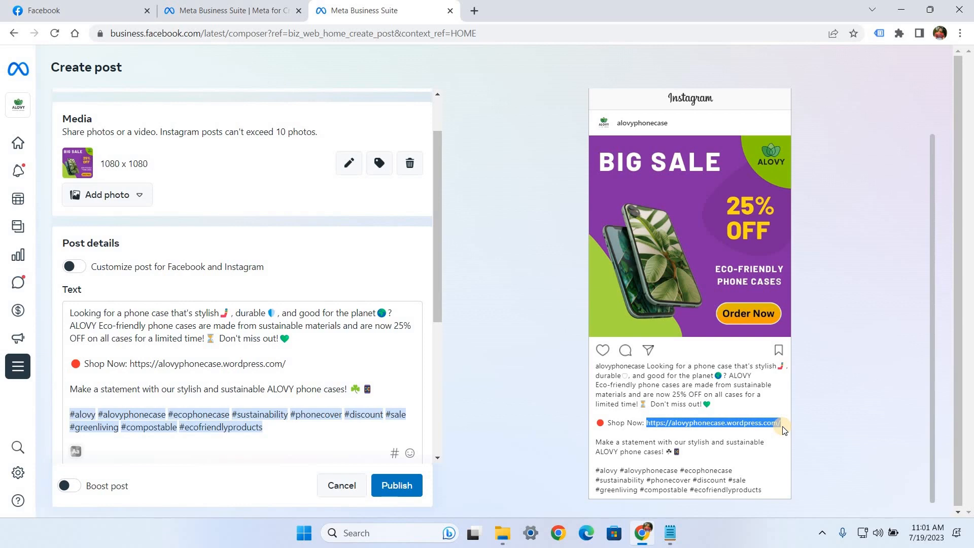
click(135, 285)
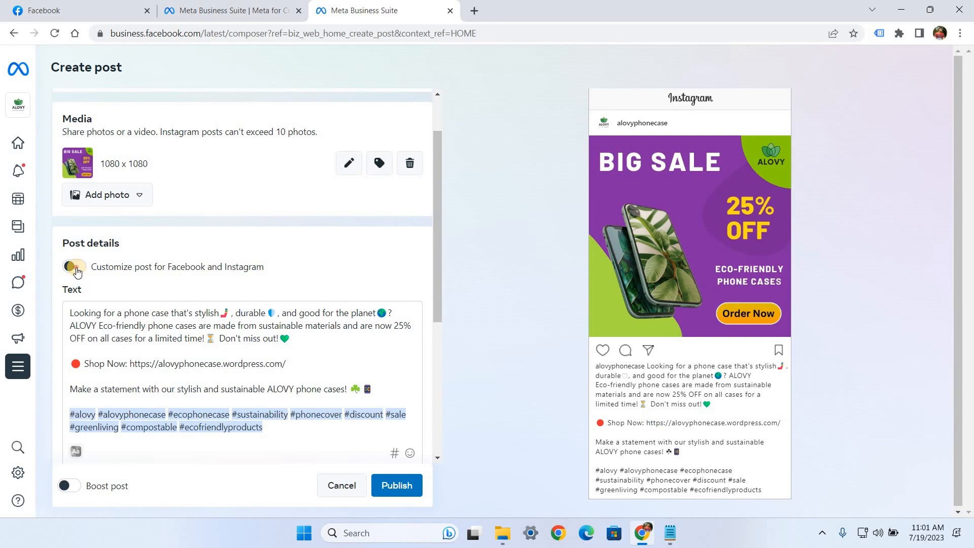
click(77, 272)
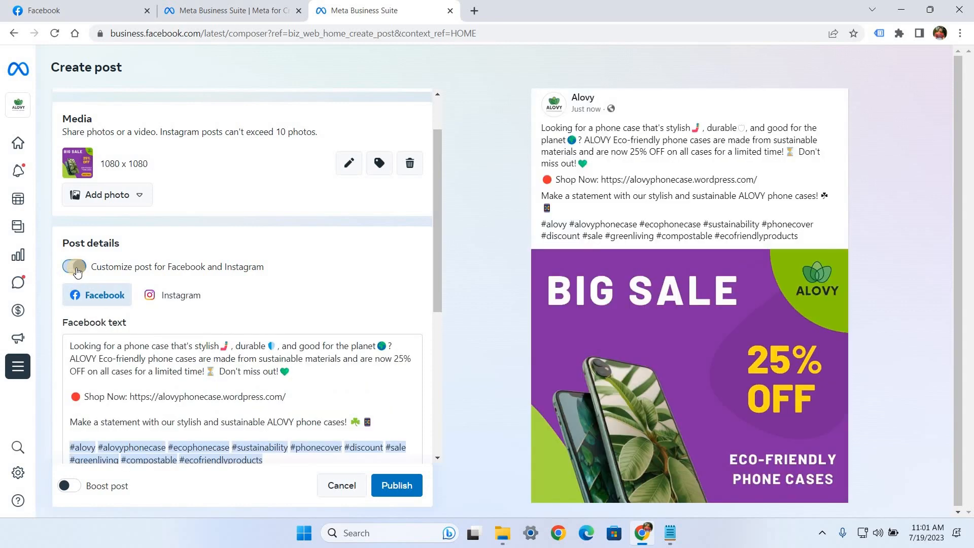
click(169, 299)
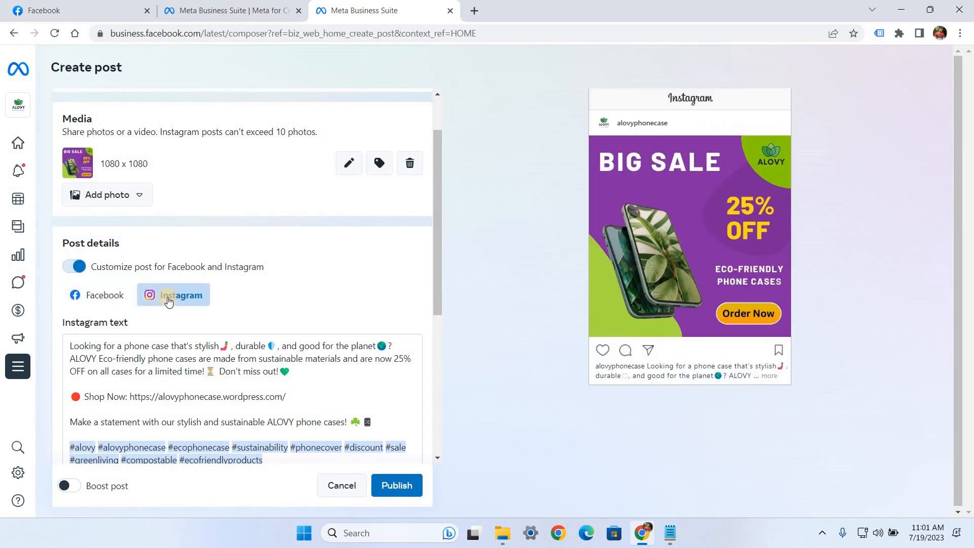
scroll(279, 334, down, 1)
drag(283, 335, 76, 334)
key(BackSpace)
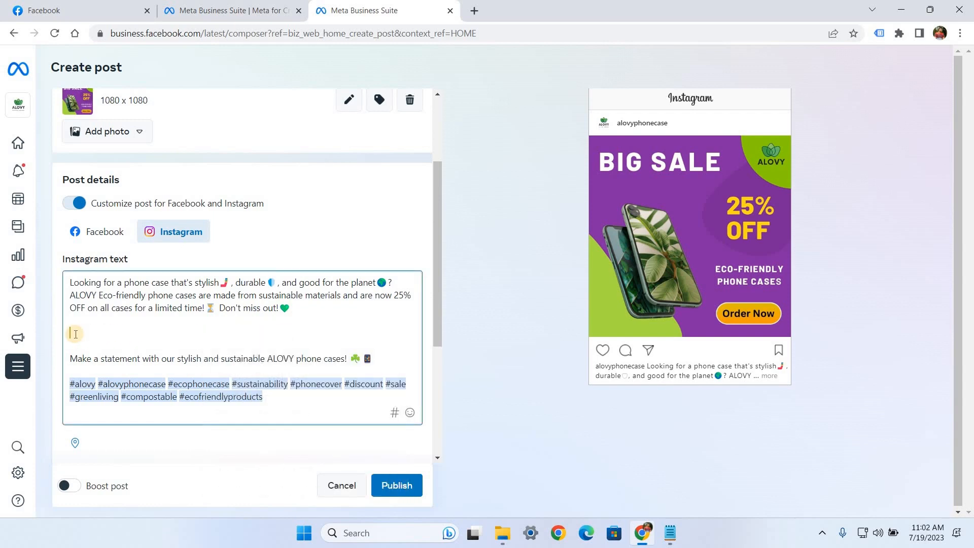
text(Follow Us @alovyphonecase)
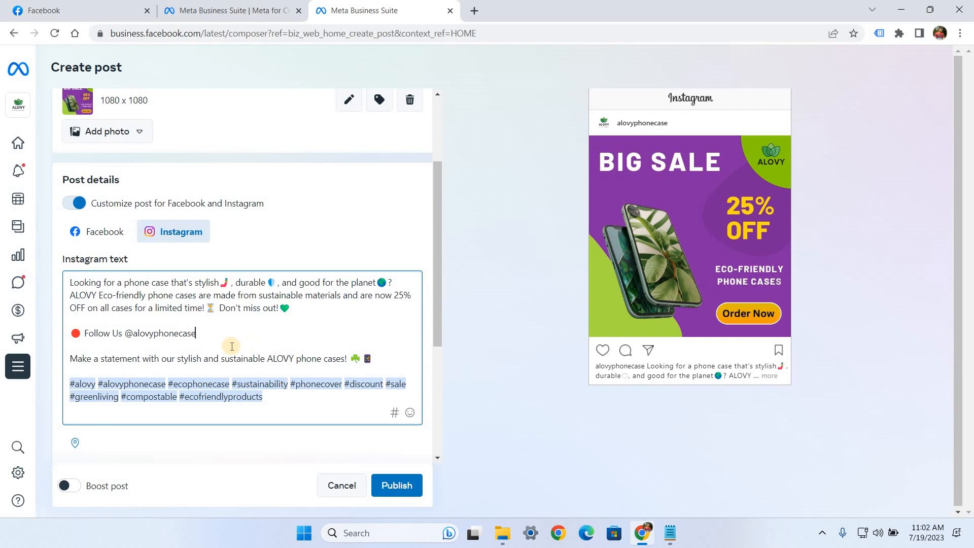
Step: Add United Kingdom as the location of the Instagram version of the post
scroll(77, 378, down, 1)
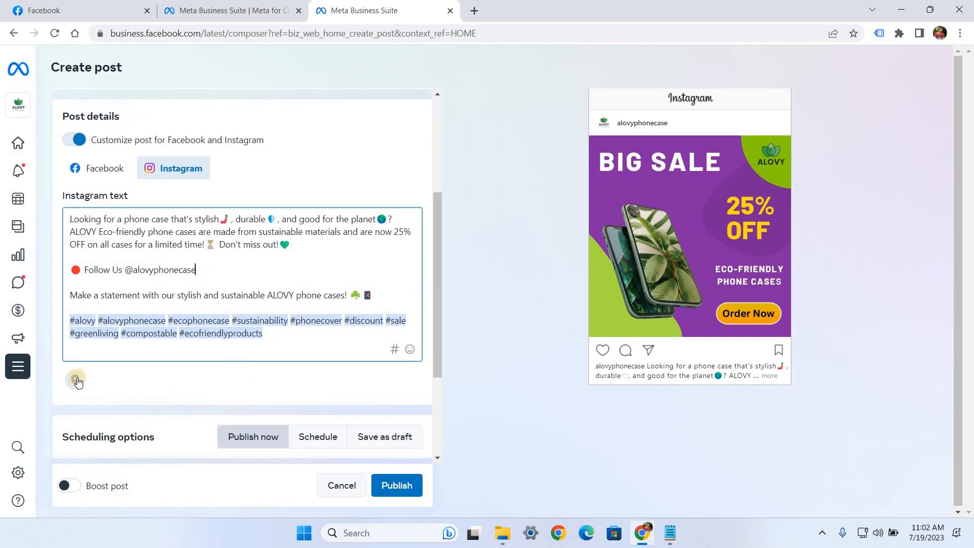
click(76, 379)
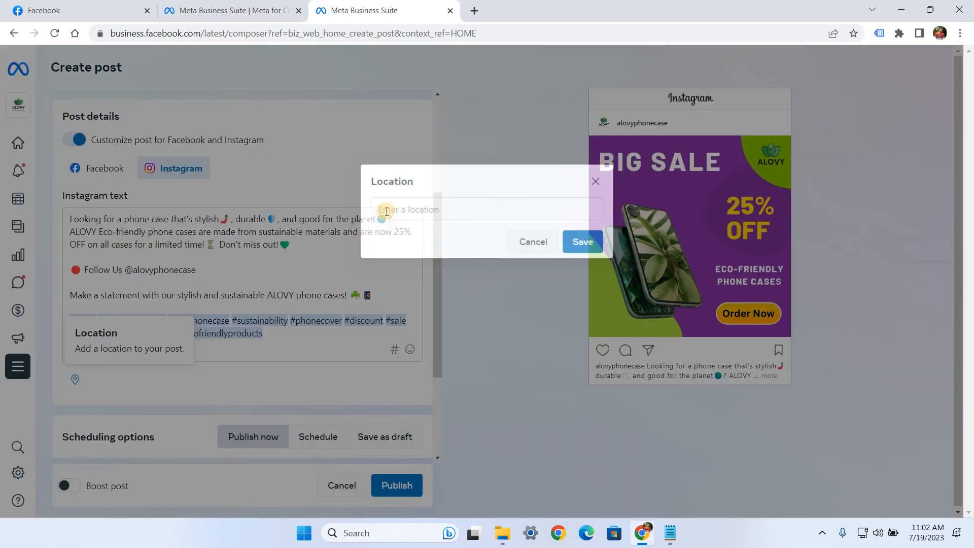
click(401, 209)
text(United)
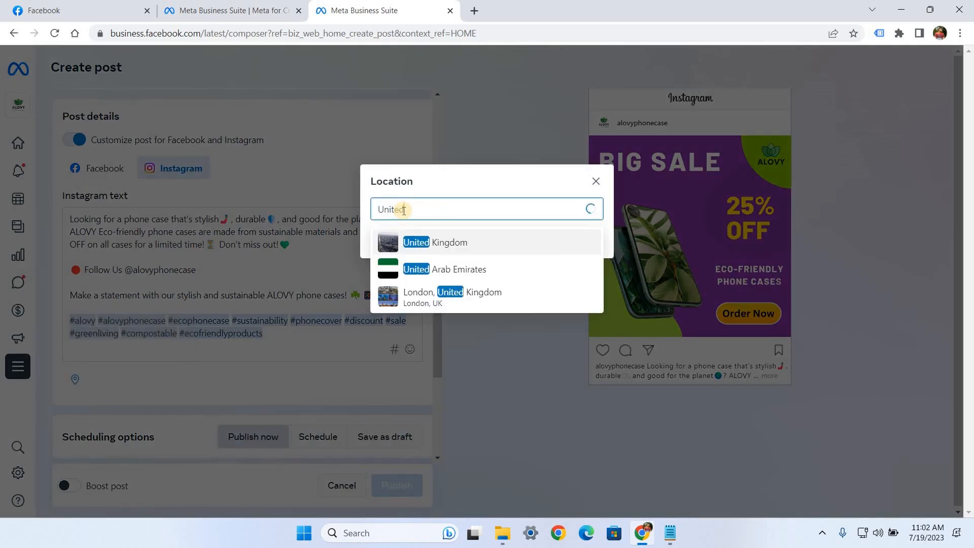
click(446, 239)
click(588, 242)
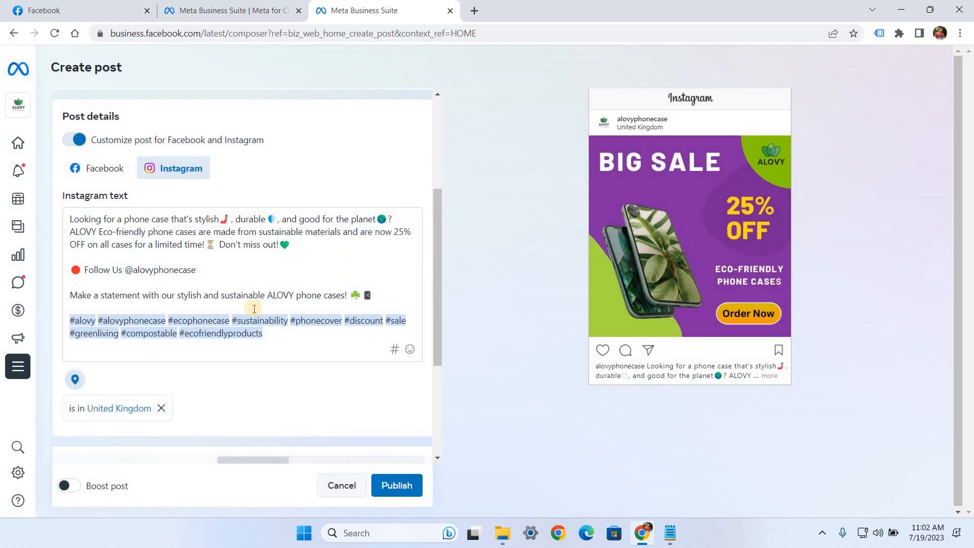
Step: Add the Get messages button to the Facebook version and check it in the Facebook Feed preview
click(99, 171)
click(126, 390)
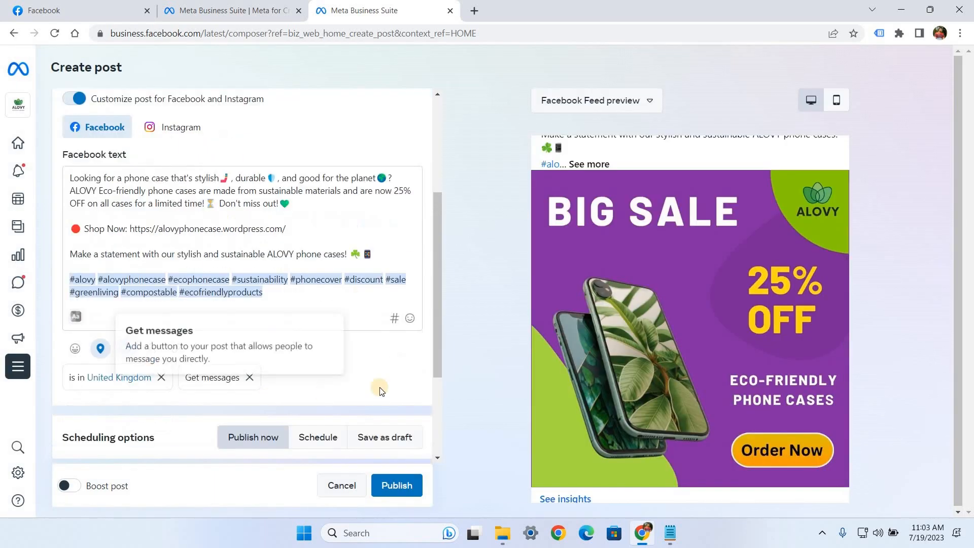
scroll(692, 372, down, 1)
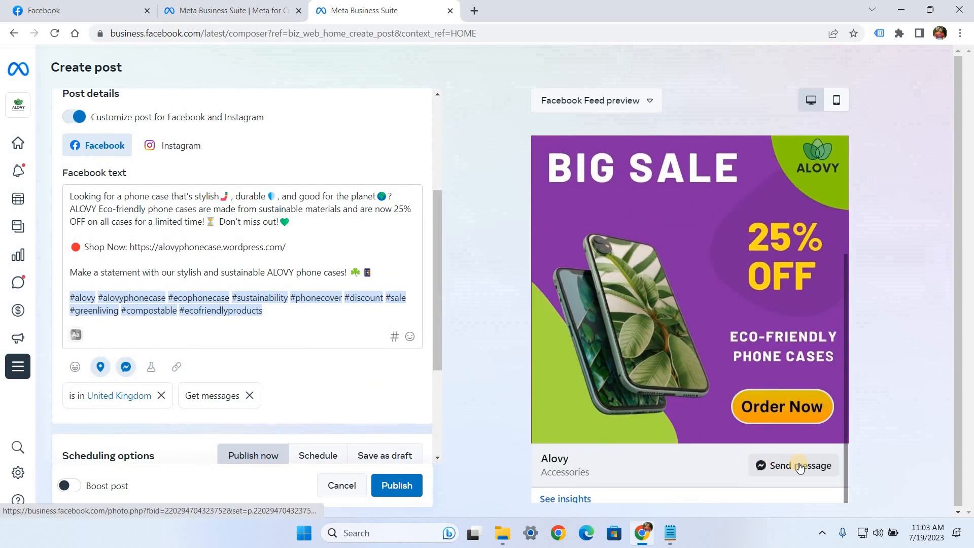
Step: Change the post's scheduling option from immediate publishing to Schedule
scroll(412, 329, down, 1)
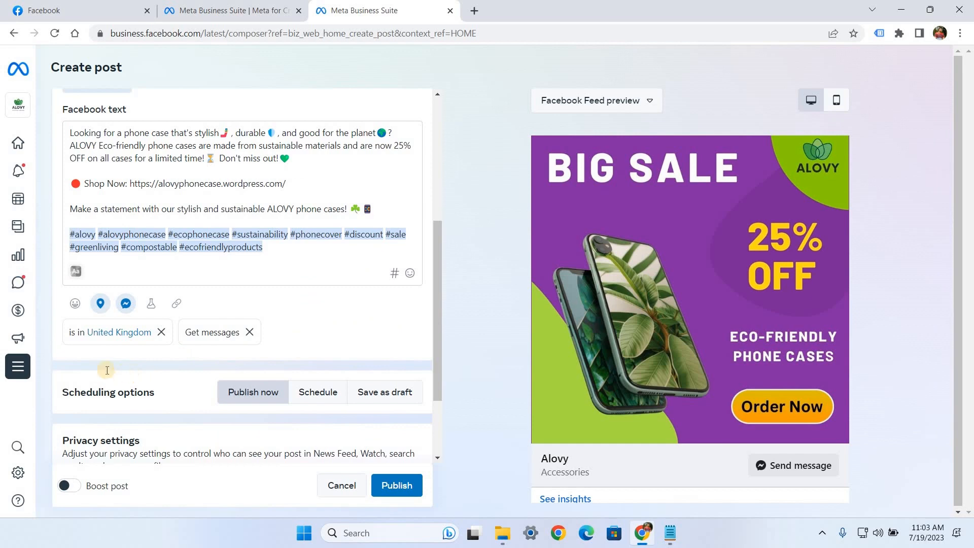
scroll(73, 340, down, 1)
drag(63, 329, 116, 329)
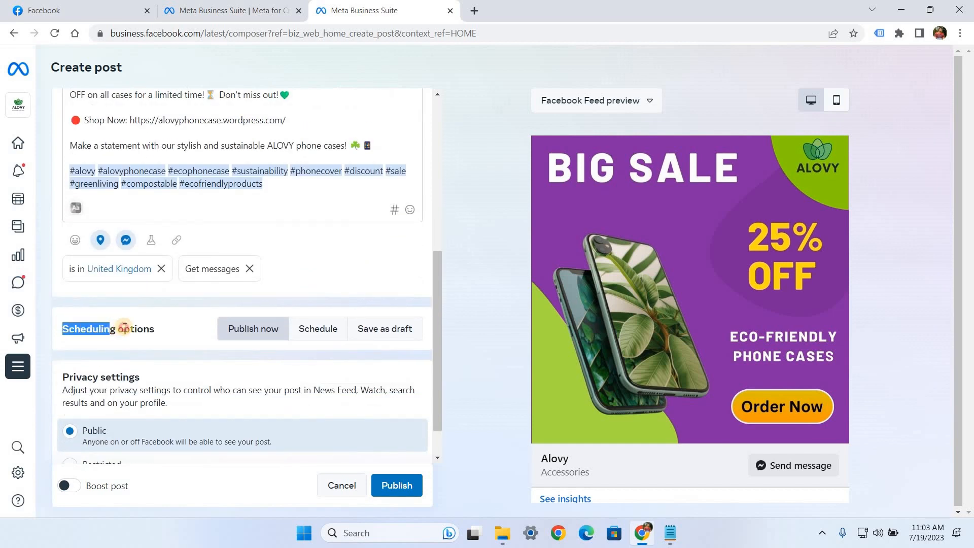
click(247, 341)
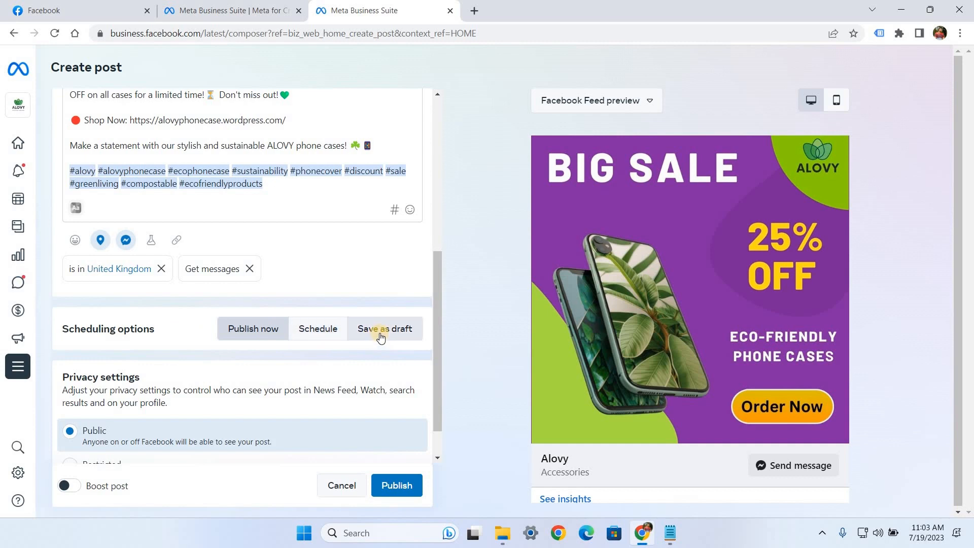
click(311, 335)
scroll(311, 333, down, 2)
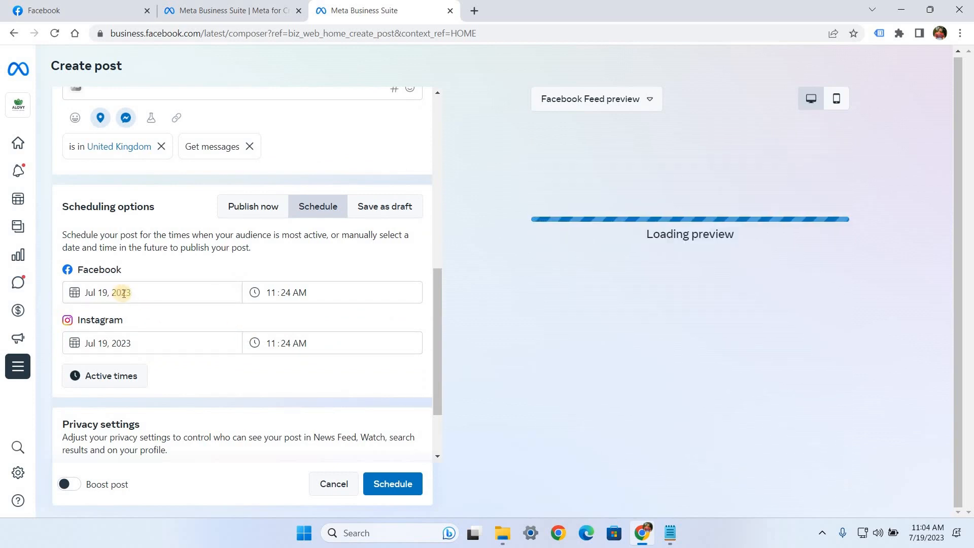
Step: Set both the Facebook and the Instagram publishing dates to July 20, 2023
click(123, 293)
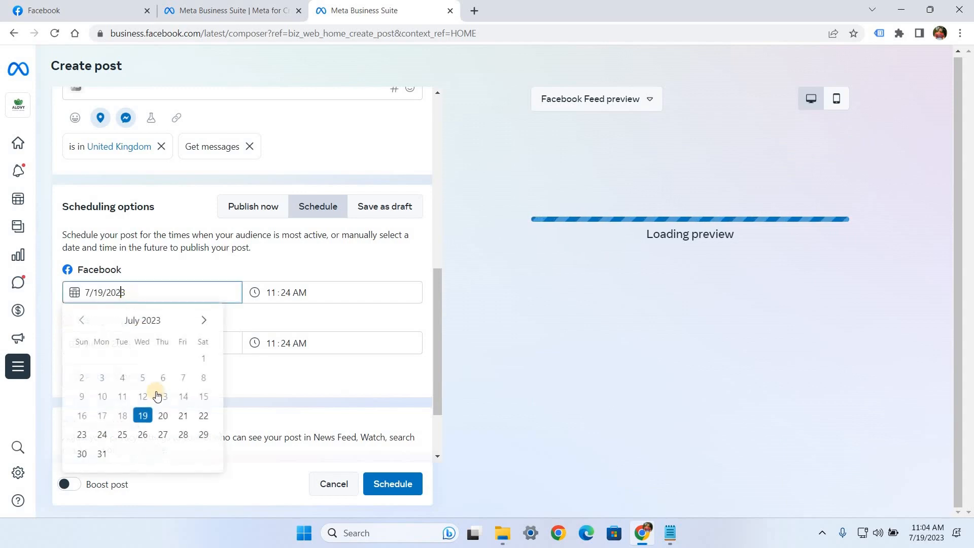
click(161, 416)
scroll(137, 345, down, 2)
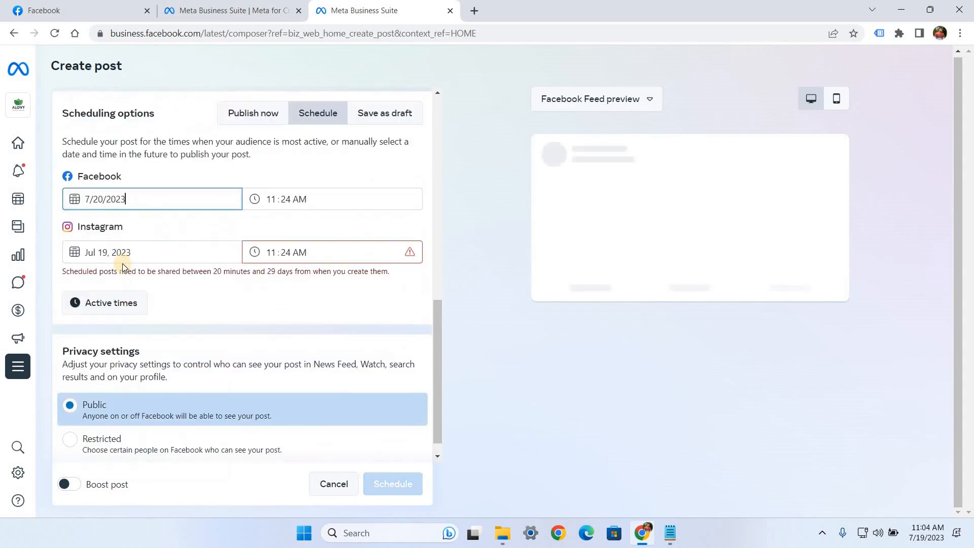
click(122, 253)
click(163, 376)
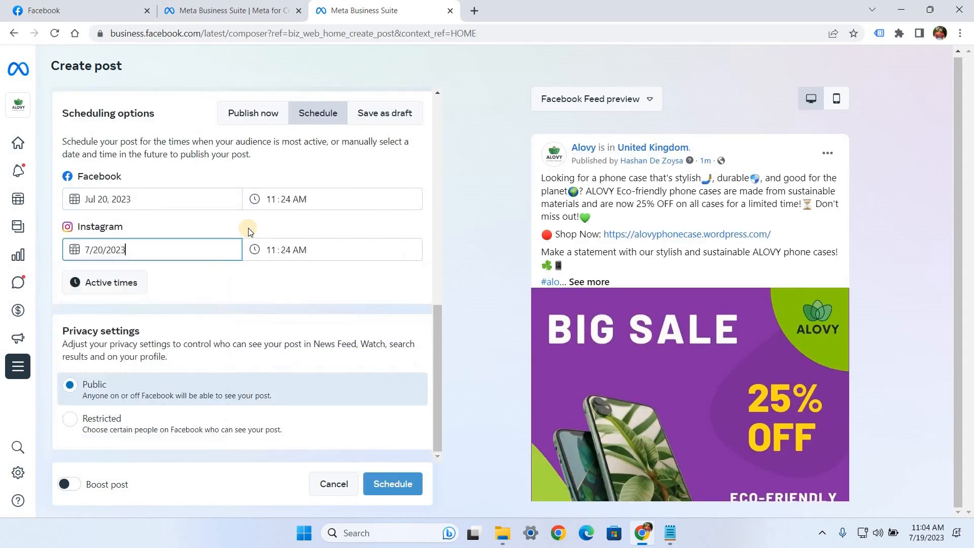
Step: Set the publishing time to 08:00 AM for both Facebook and Instagram
click(273, 200)
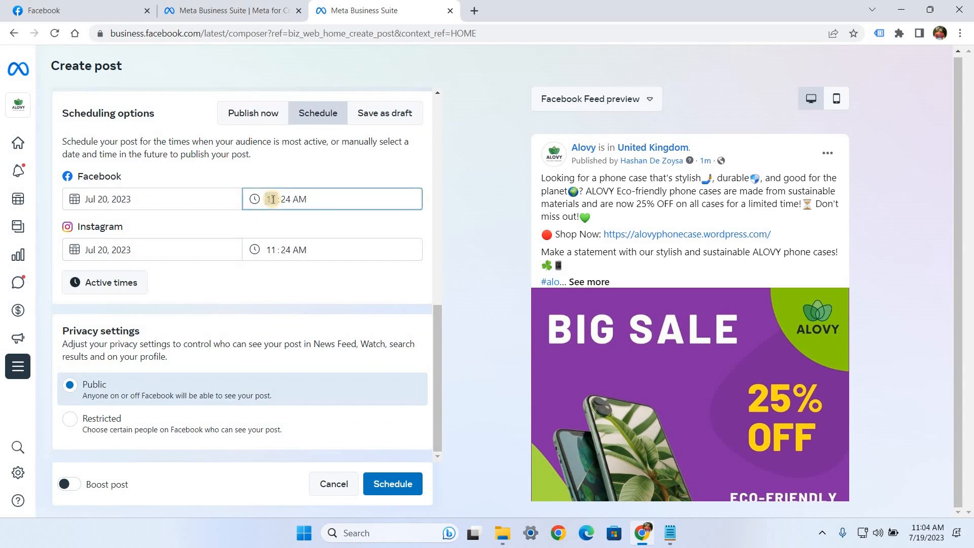
text(08)
click(287, 199)
text(00)
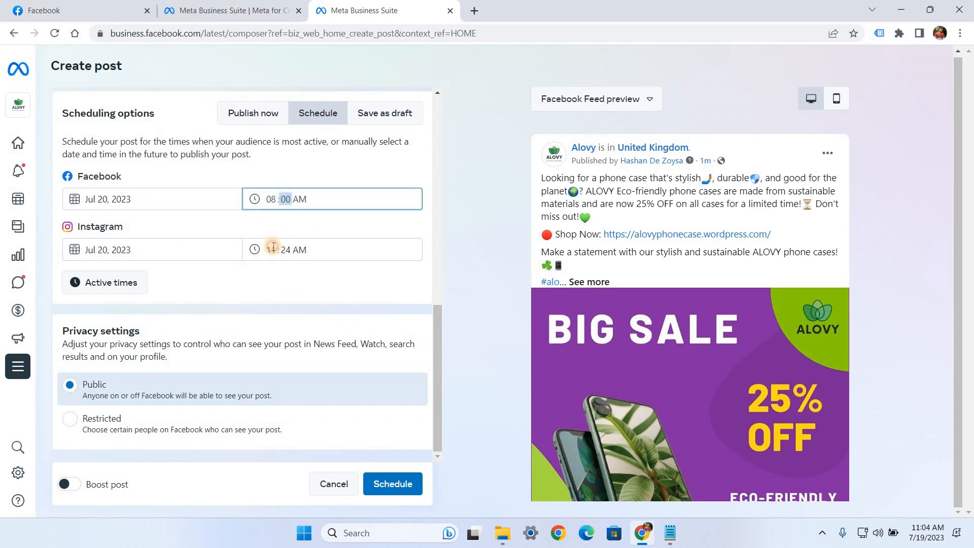
click(274, 249)
text(08)
click(288, 250)
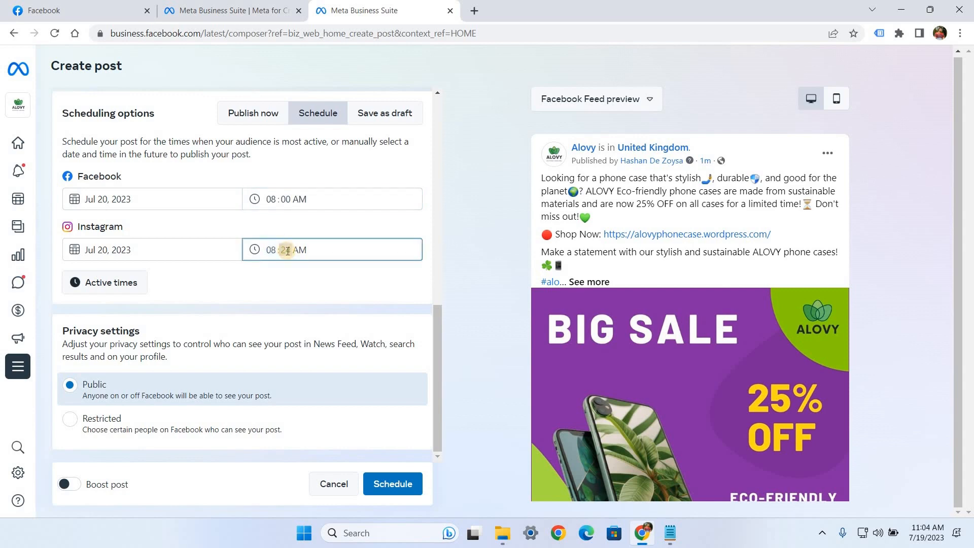
text(00)
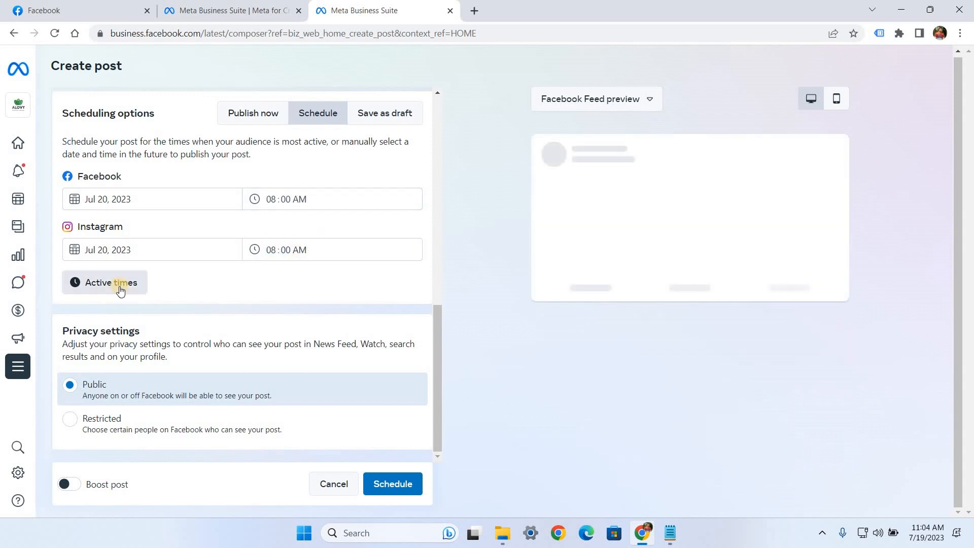
Step: Examine the suggested active times for Facebook and Instagram without changing the schedule, and check the post preview
click(120, 286)
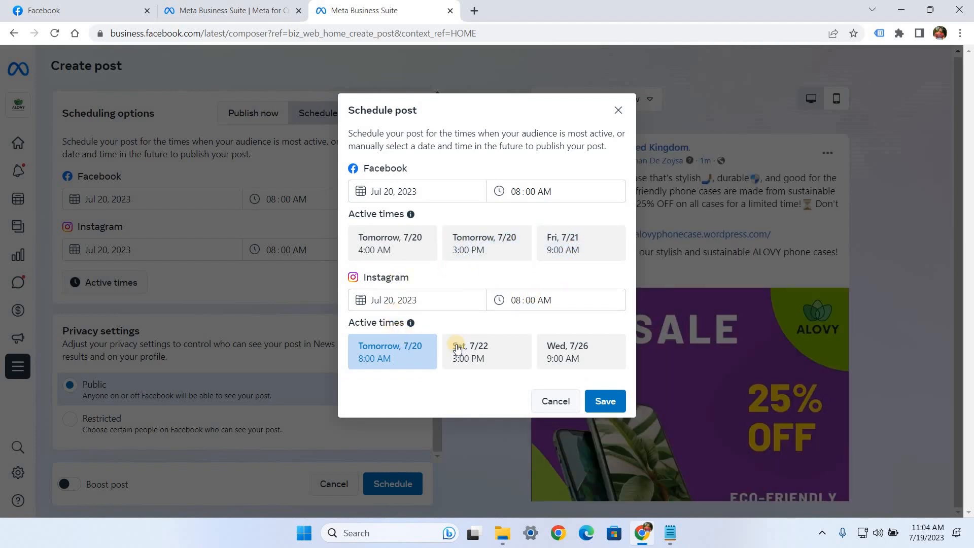
click(558, 402)
scroll(572, 381, down, 1)
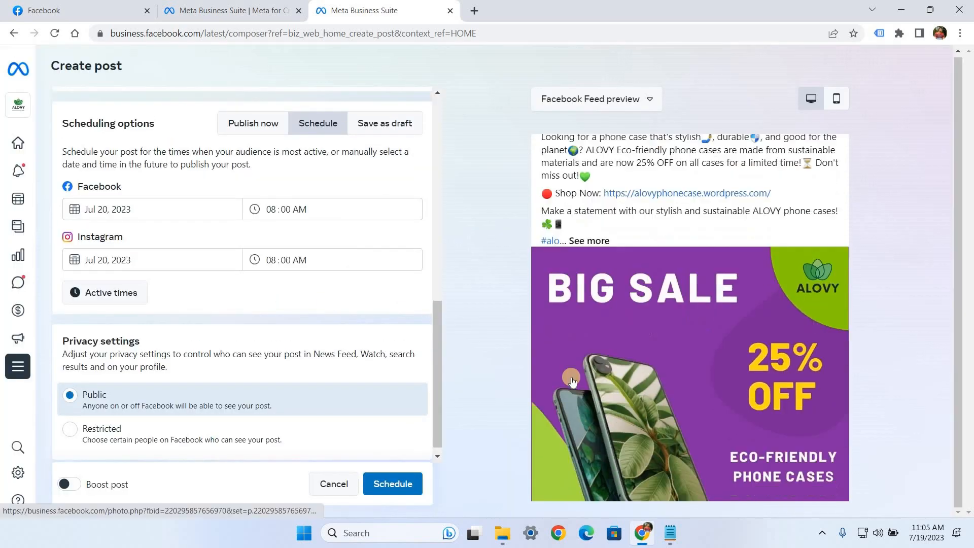
scroll(572, 381, down, 2)
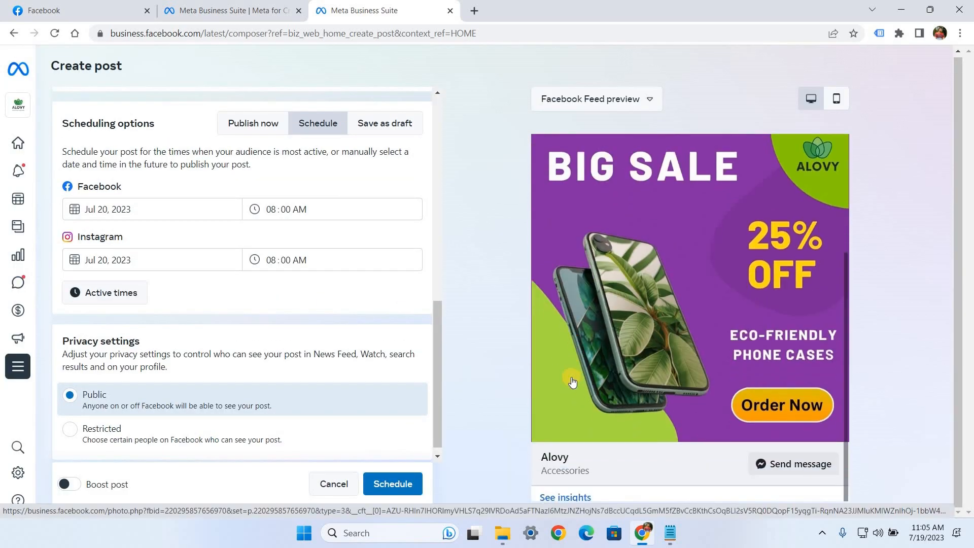
Step: Submit the post for scheduled publishing and open the list of scheduled posts in Content
click(389, 484)
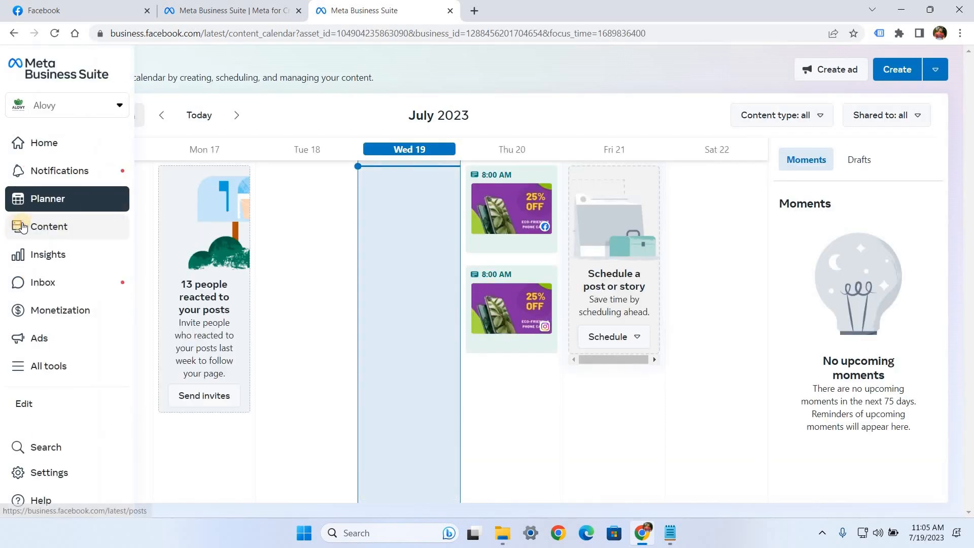
click(23, 227)
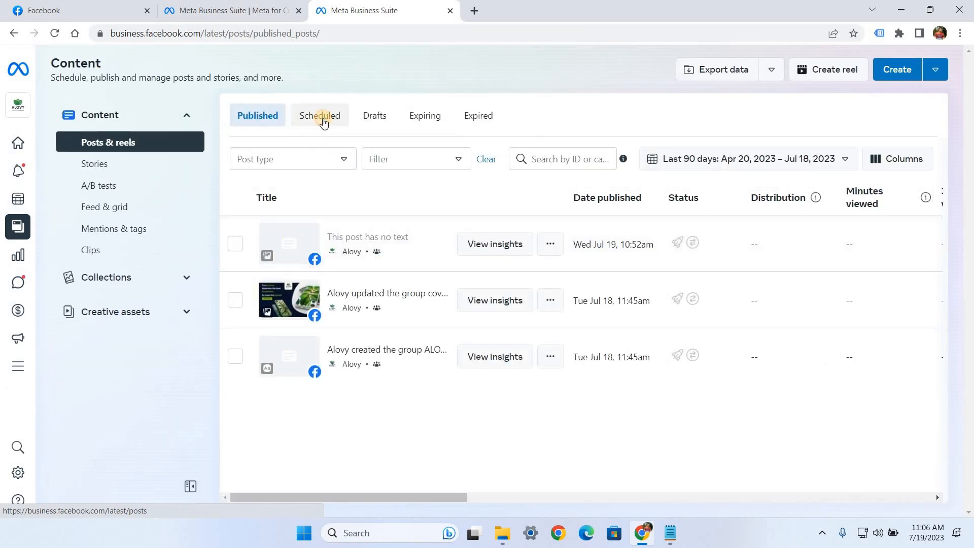
click(324, 122)
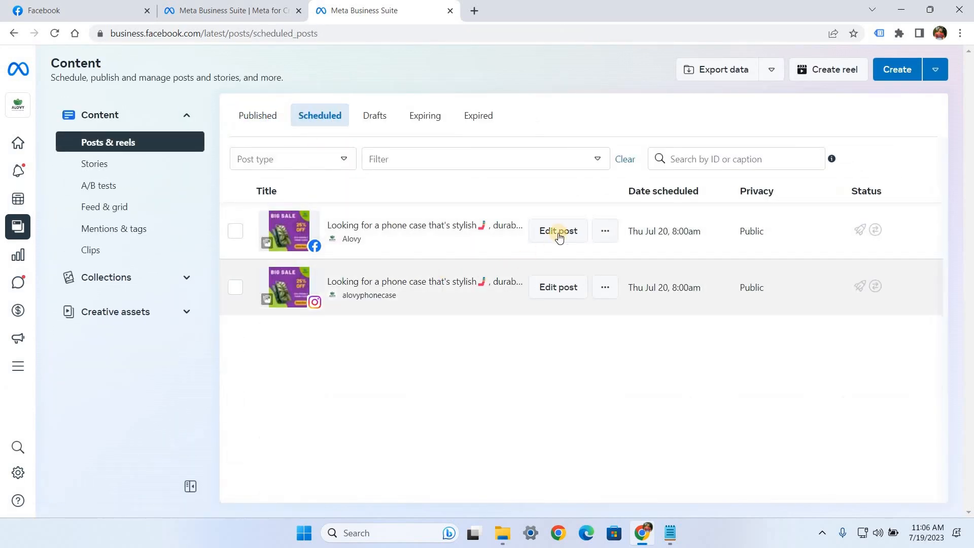